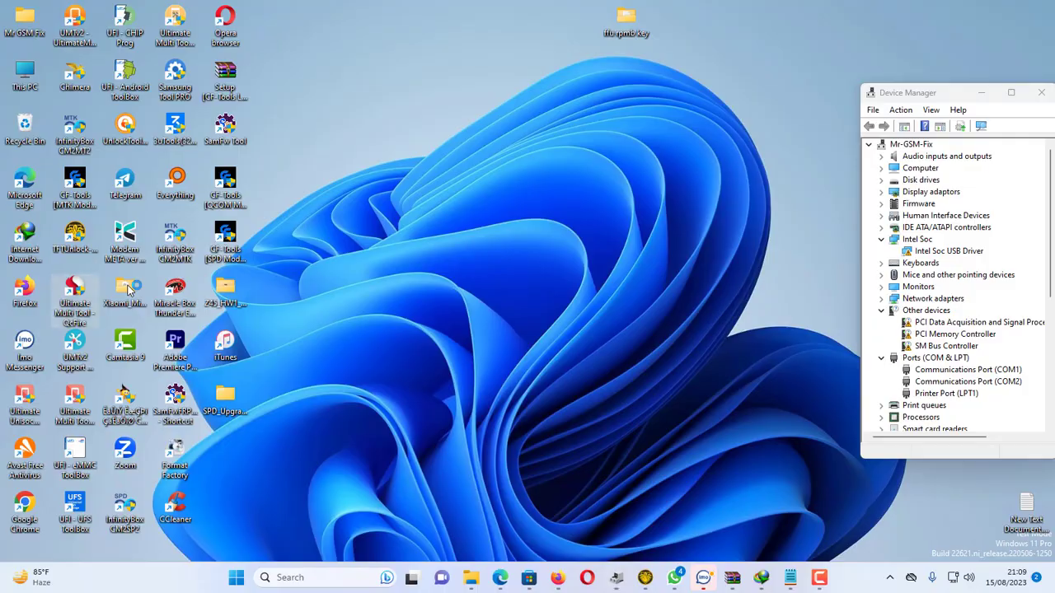
right_click(523, 136)
left_click(440, 116)
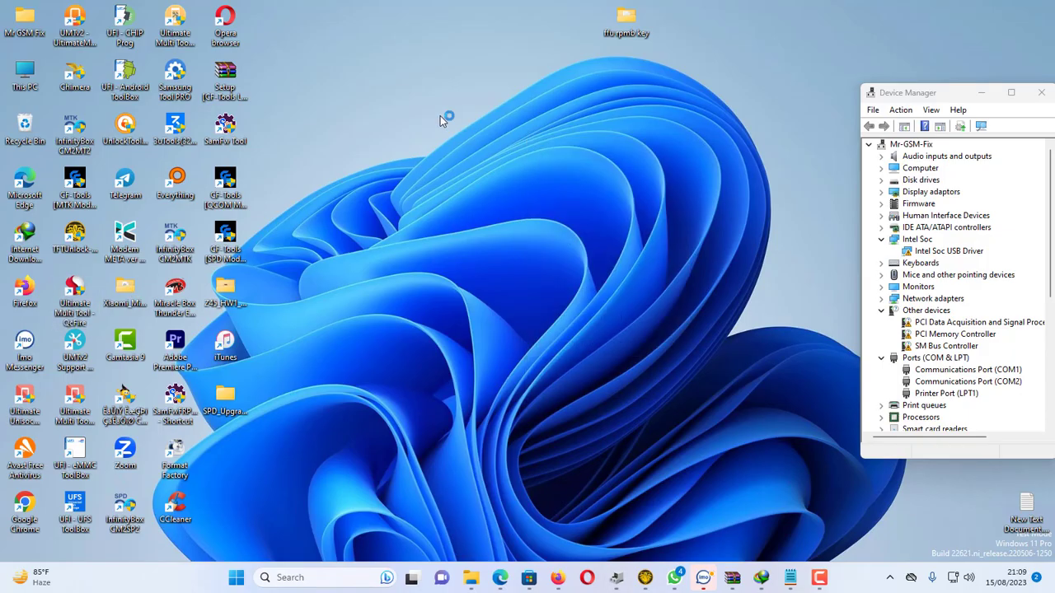
right_click(441, 116)
left_click(399, 112)
right_click(401, 112)
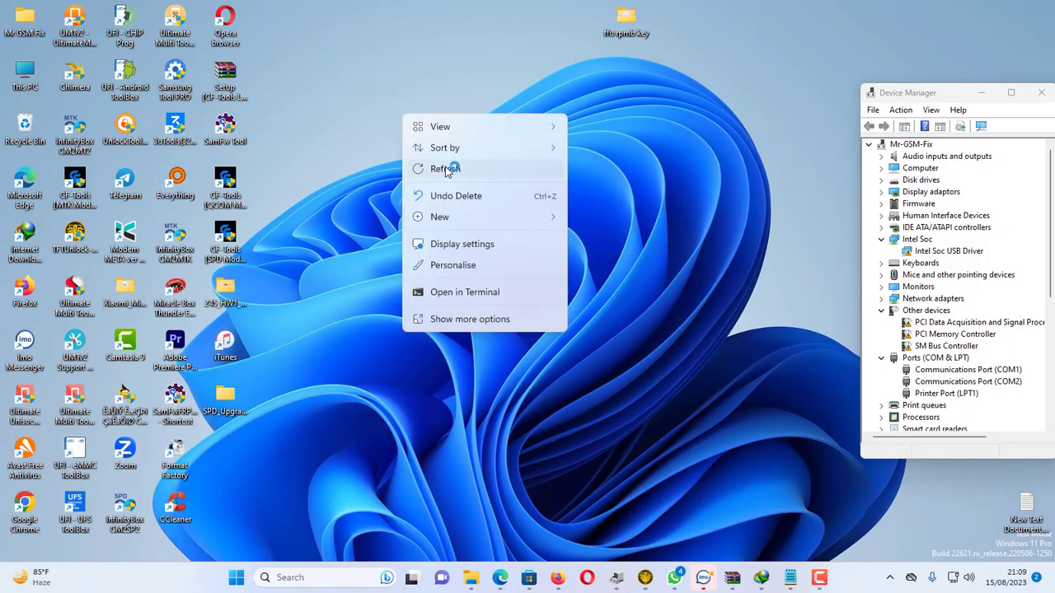
left_click(447, 170)
right_click(360, 96)
left_click(404, 148)
right_click(358, 97)
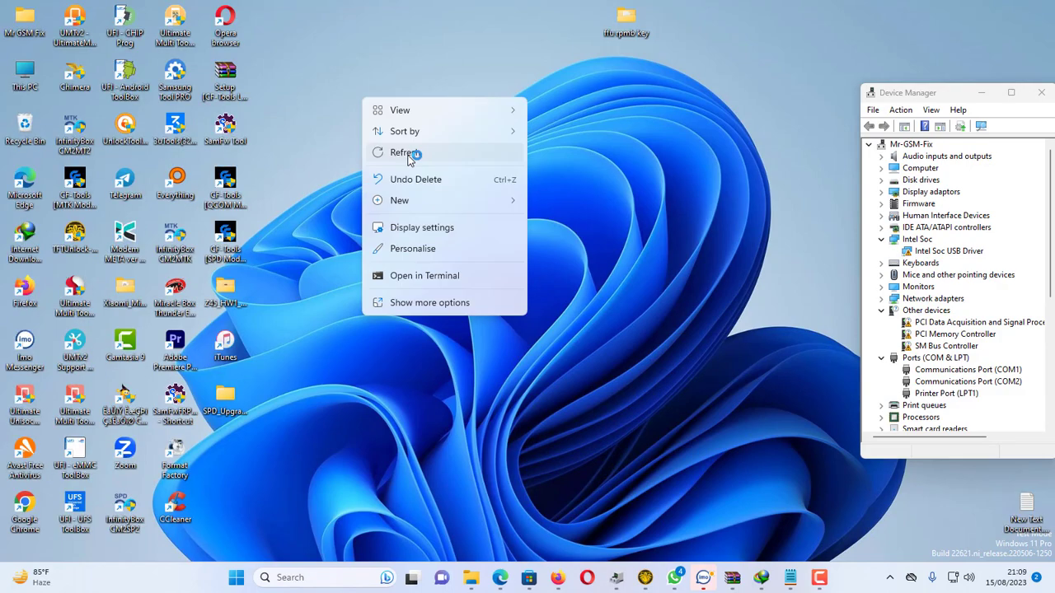
left_click(404, 148)
right_click(366, 88)
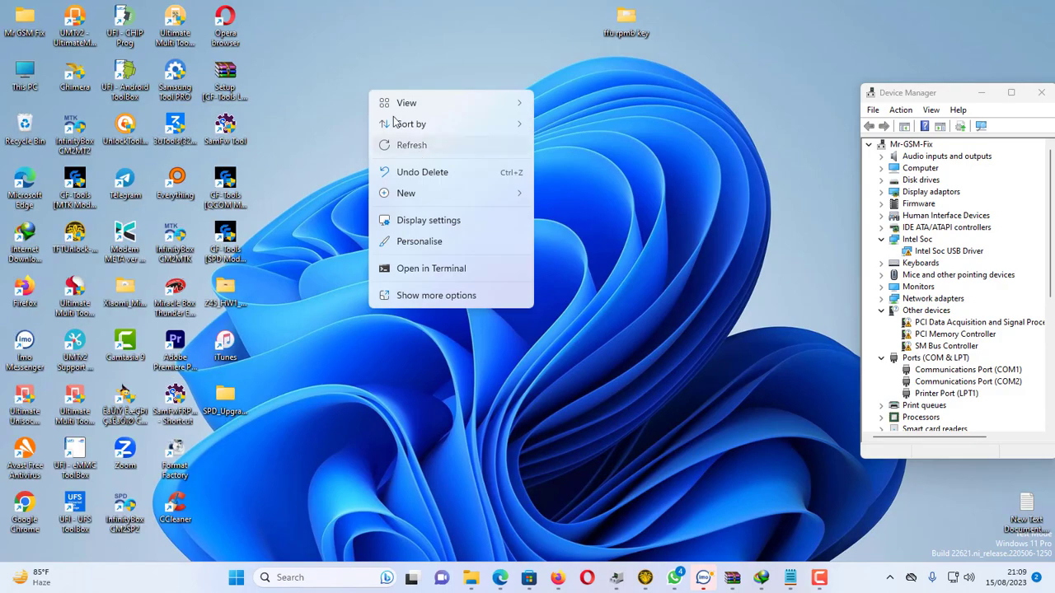
left_click(419, 148)
right_click(376, 88)
left_click(407, 148)
right_click(377, 89)
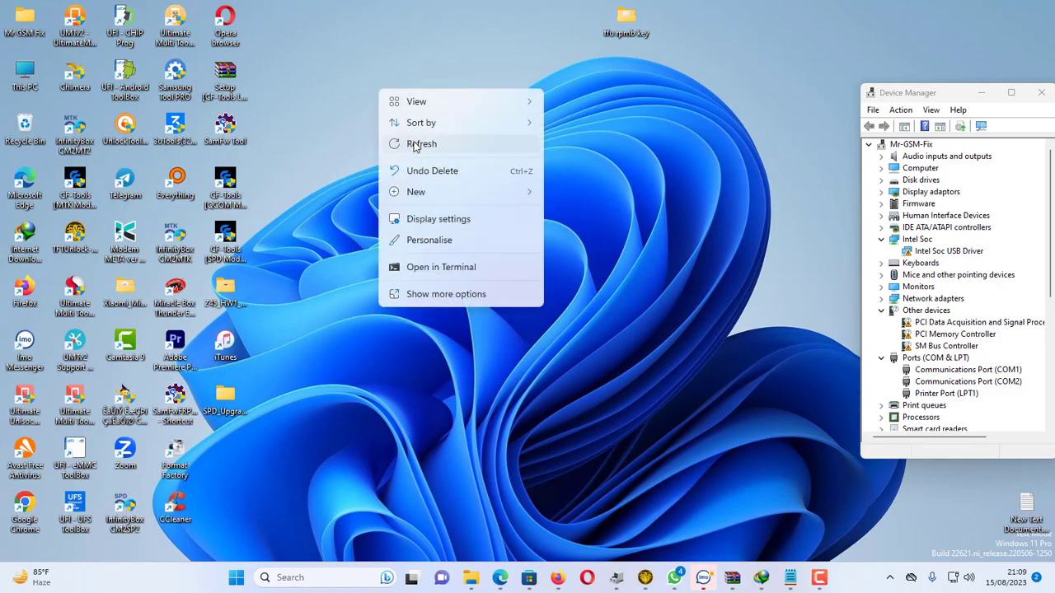
left_click(412, 147)
right_click(382, 100)
left_click(427, 152)
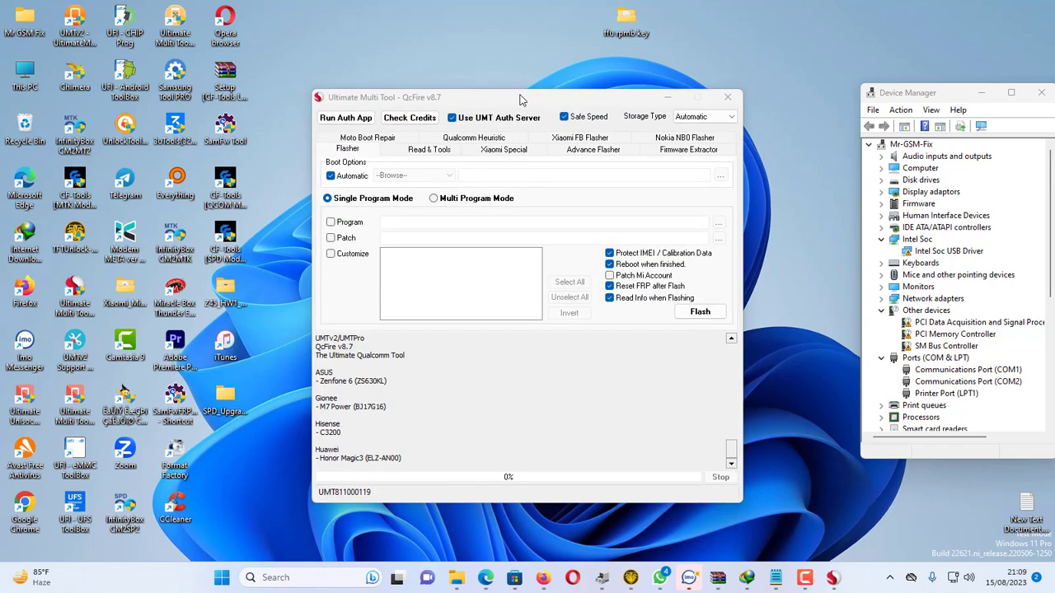
- Open the Downloads\Compressed folder in File Explorer and widen the window to show the full Toronto-L22 firmware file names
left_click(457, 577)
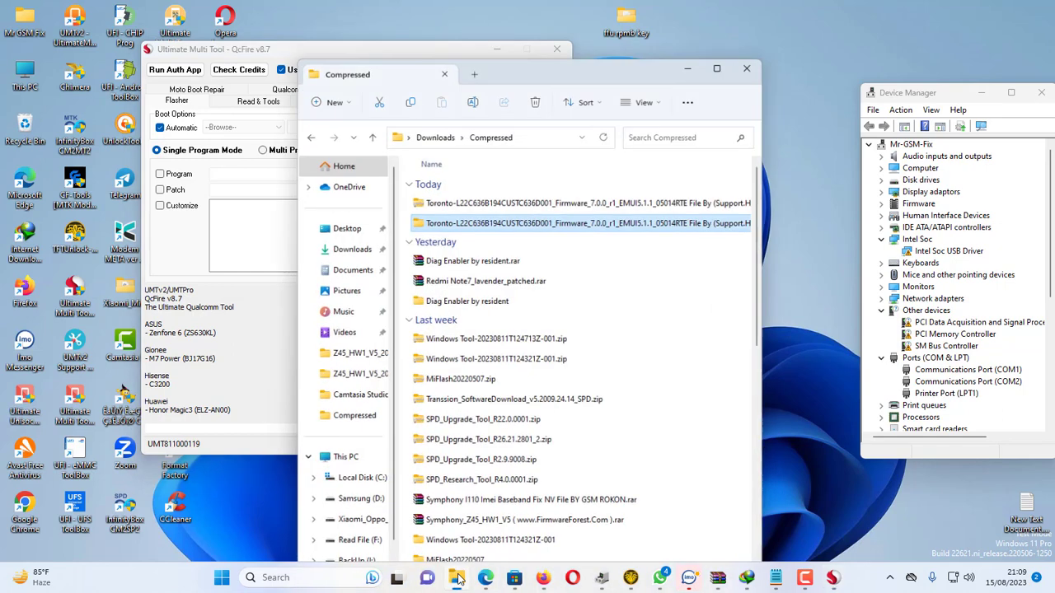
left_click(544, 199)
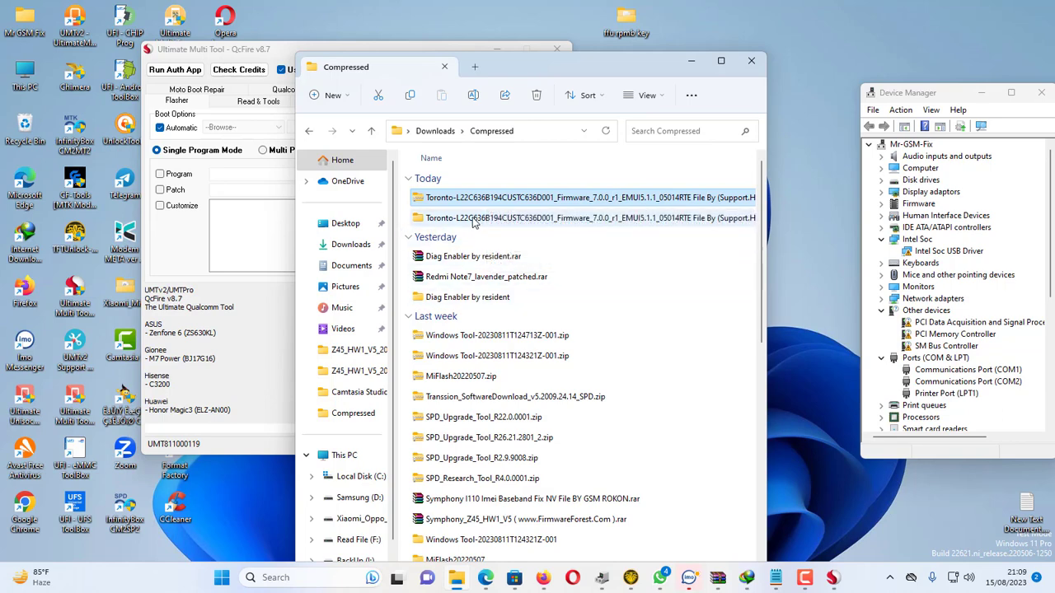
double_click(464, 219)
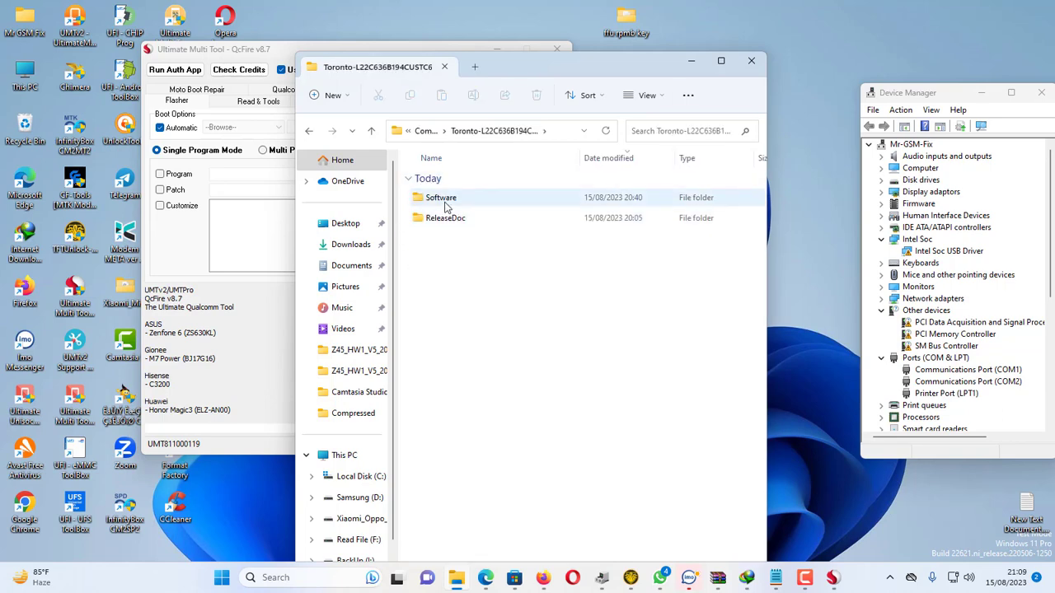
left_click(370, 131)
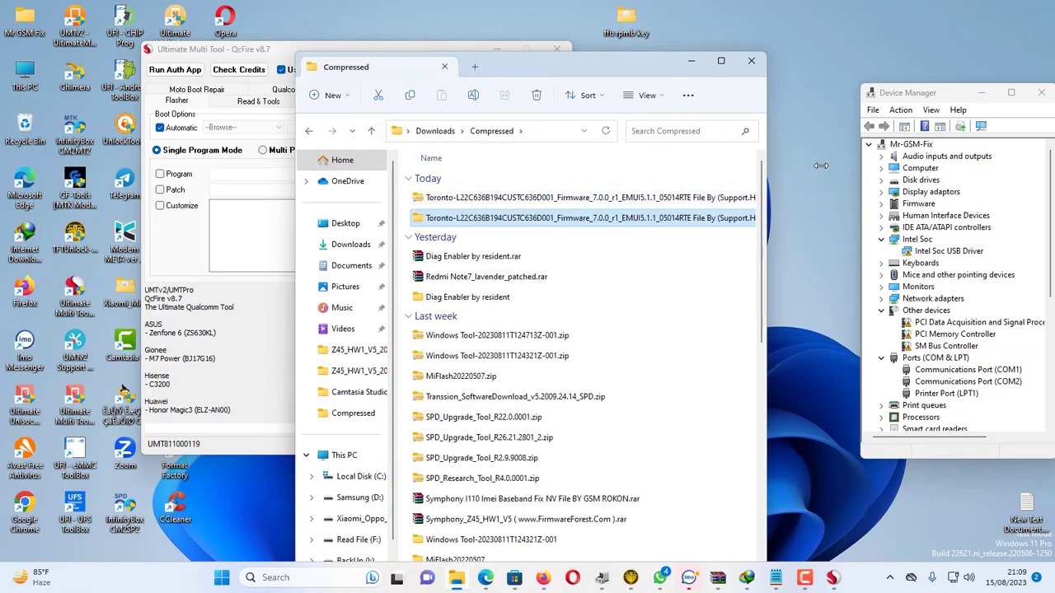
left_click_drag(821, 165, 1034, 168)
left_click(828, 201)
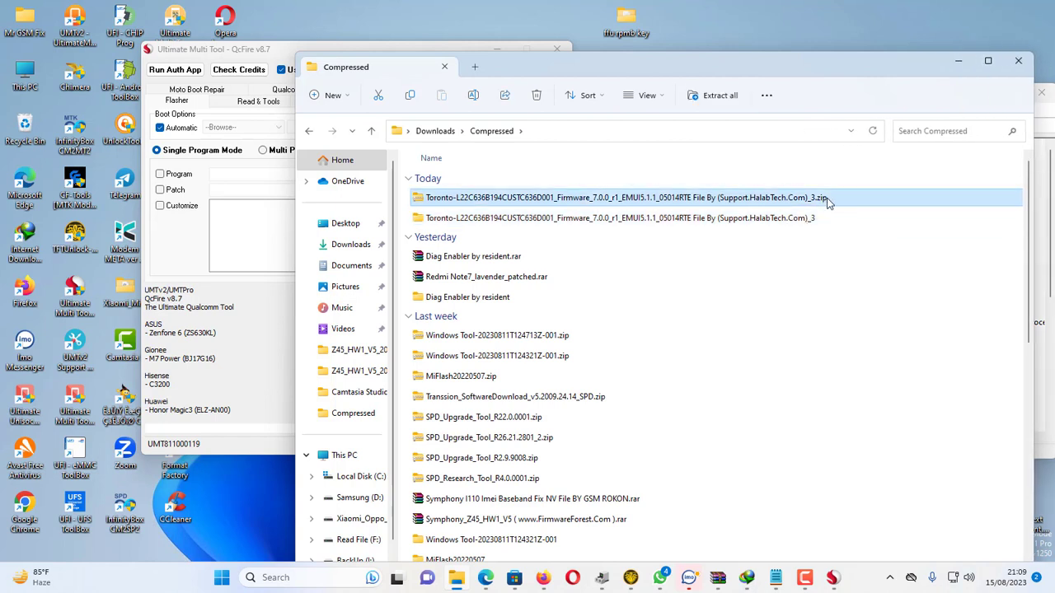
- Open the extracted Toronto-L22 firmware folder down to Software\SDupdate_Package\dload
double_click(631, 219)
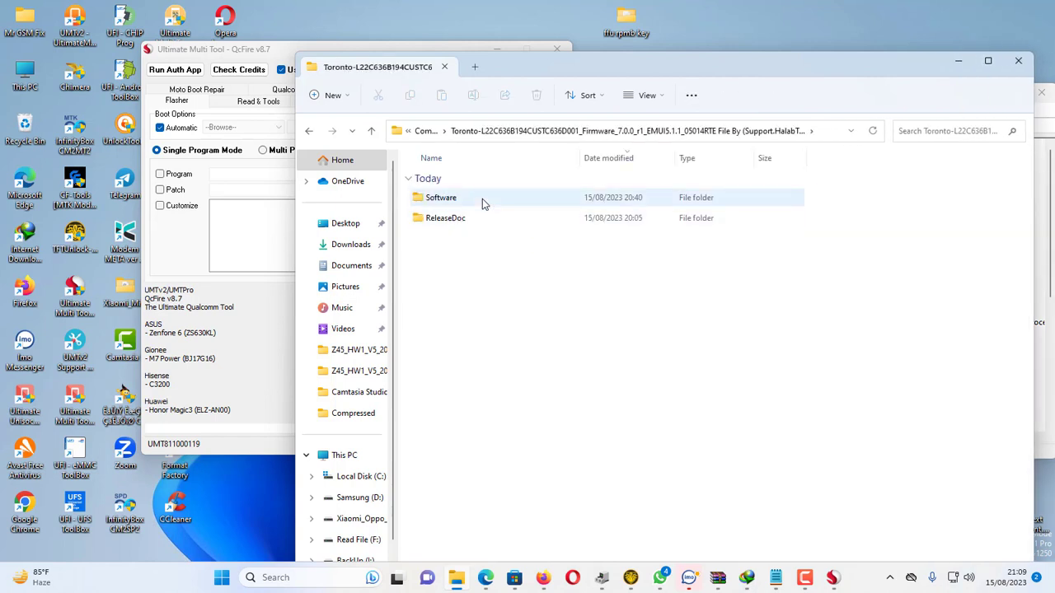
double_click(482, 199)
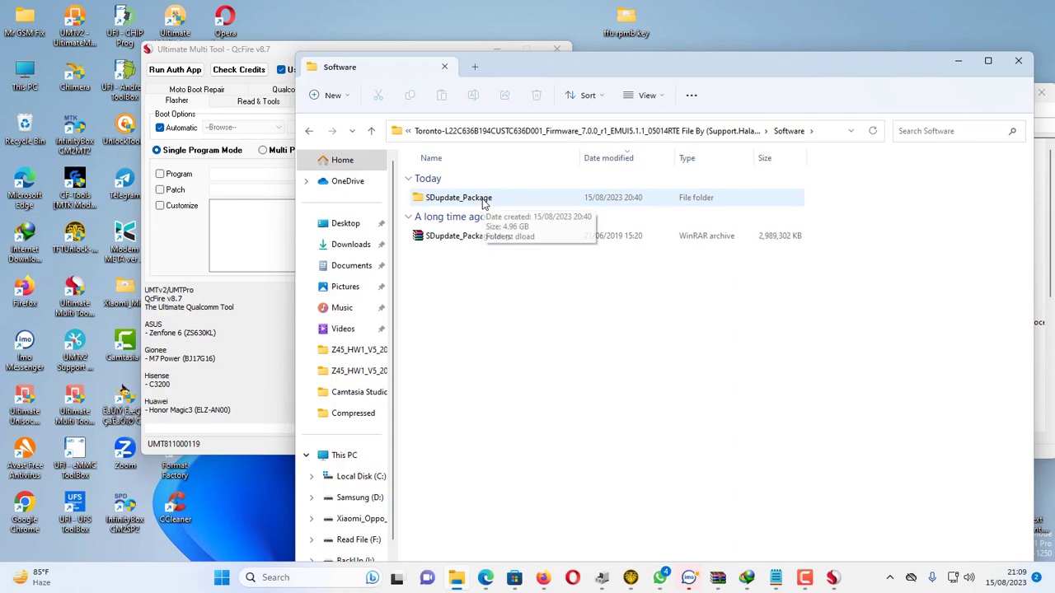
left_click(452, 239)
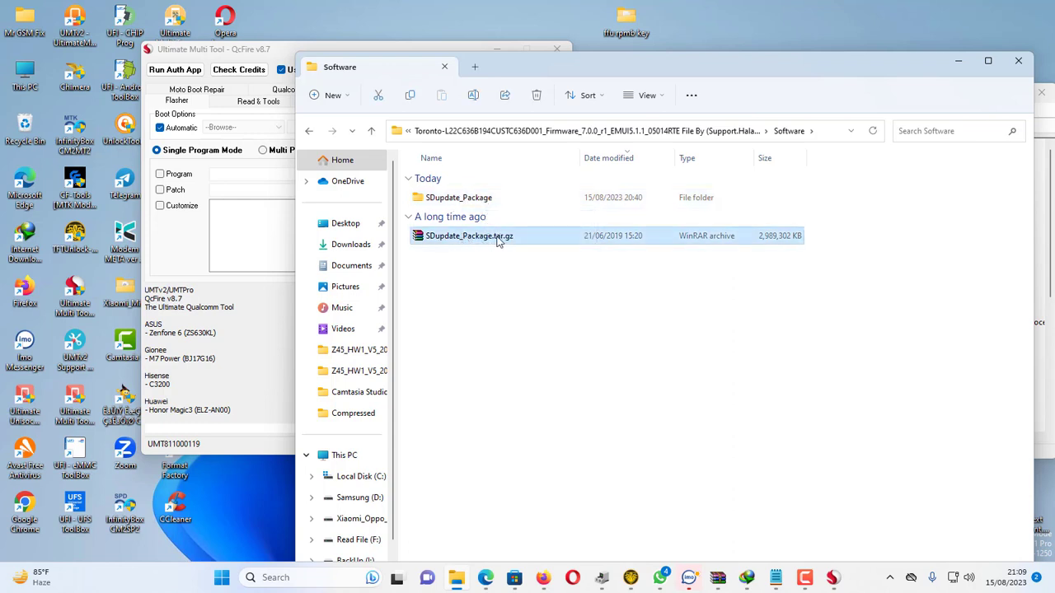
double_click(460, 204)
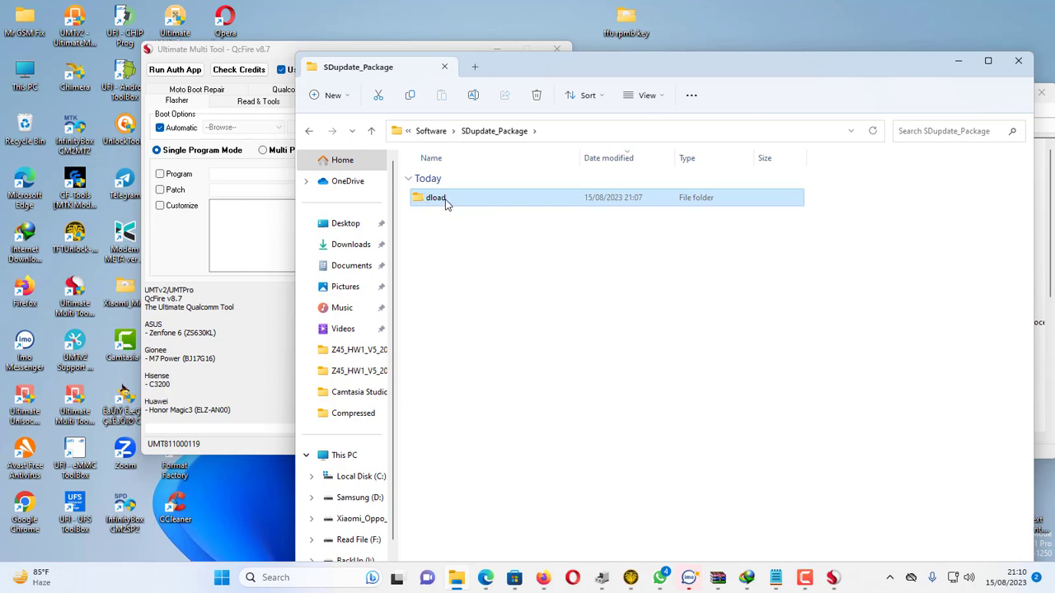
double_click(441, 200)
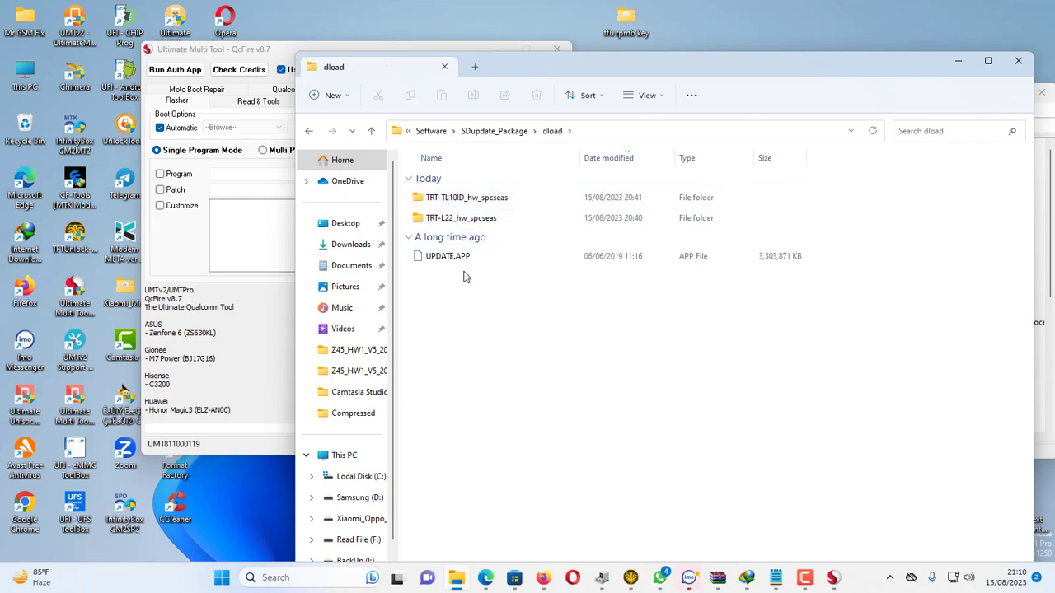
- Arrange the dload folder window and the QcFire window side by side, with UPDATE.APP selected in the folder
left_click_drag(525, 70, 646, 60)
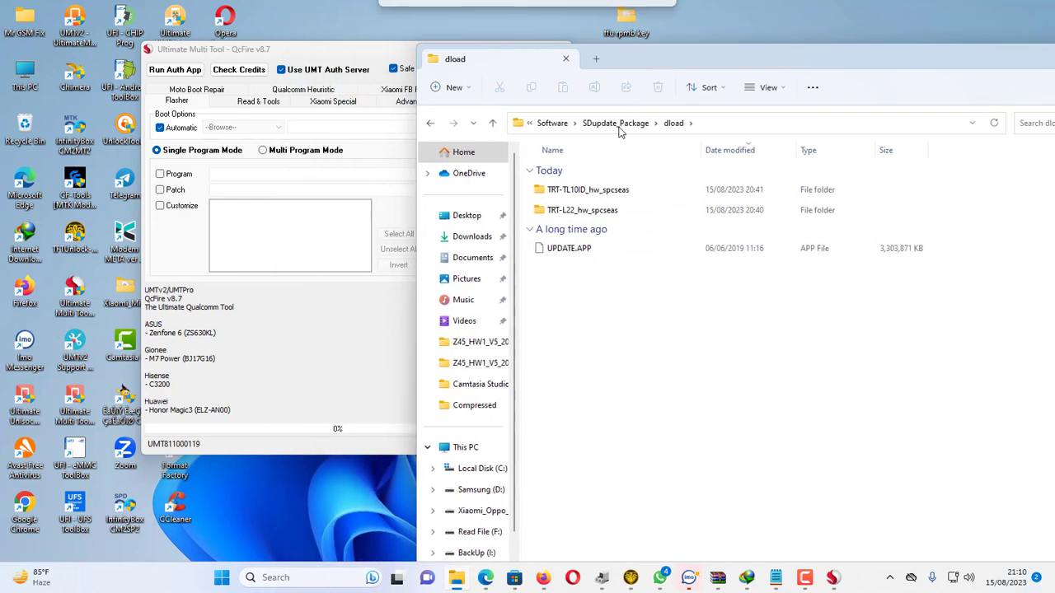
left_click(589, 255)
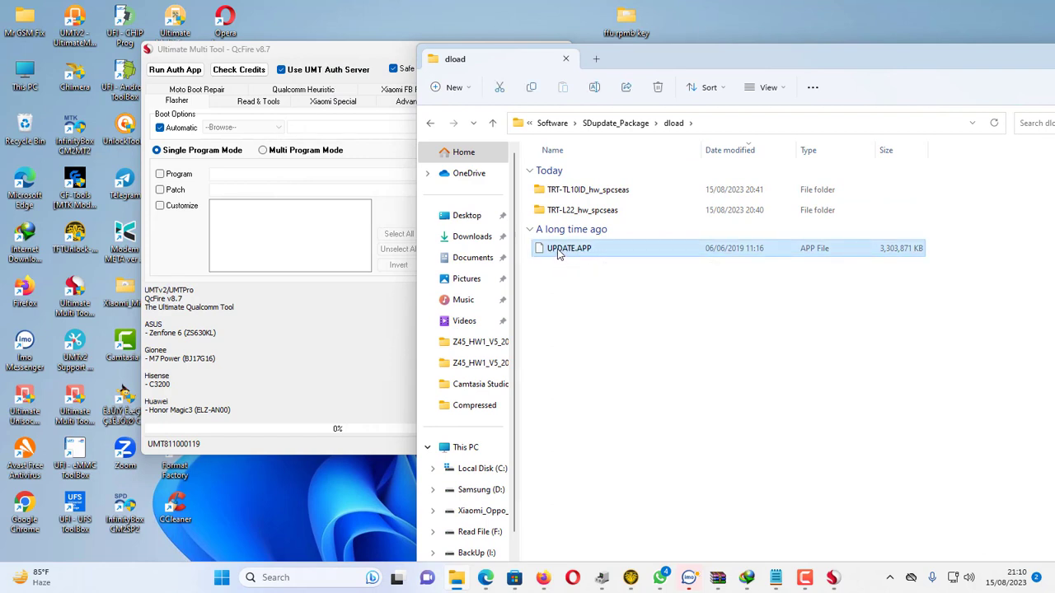
left_click(562, 262)
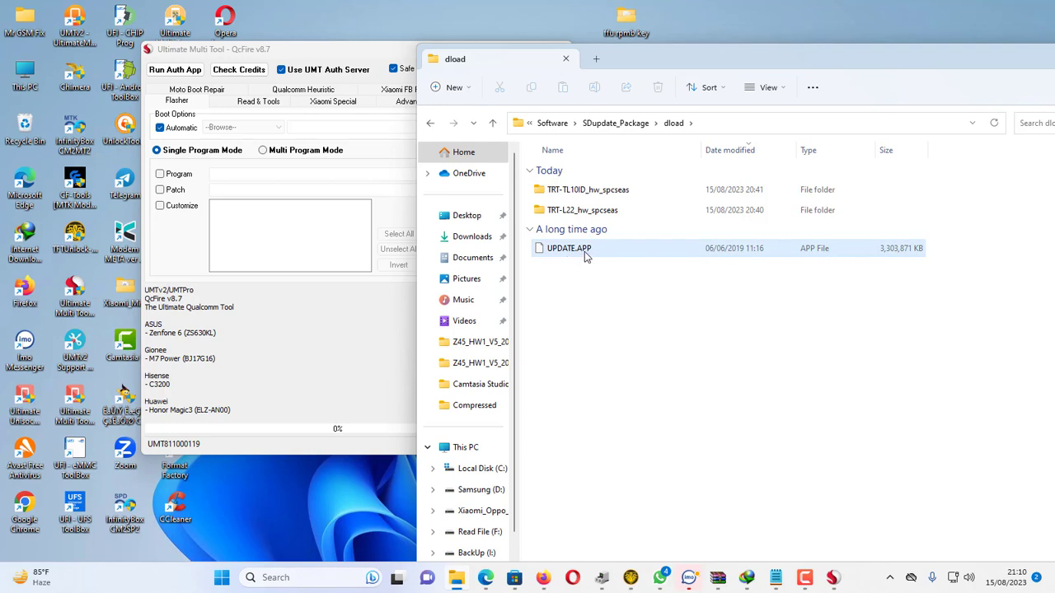
left_click_drag(505, 55, 599, 58)
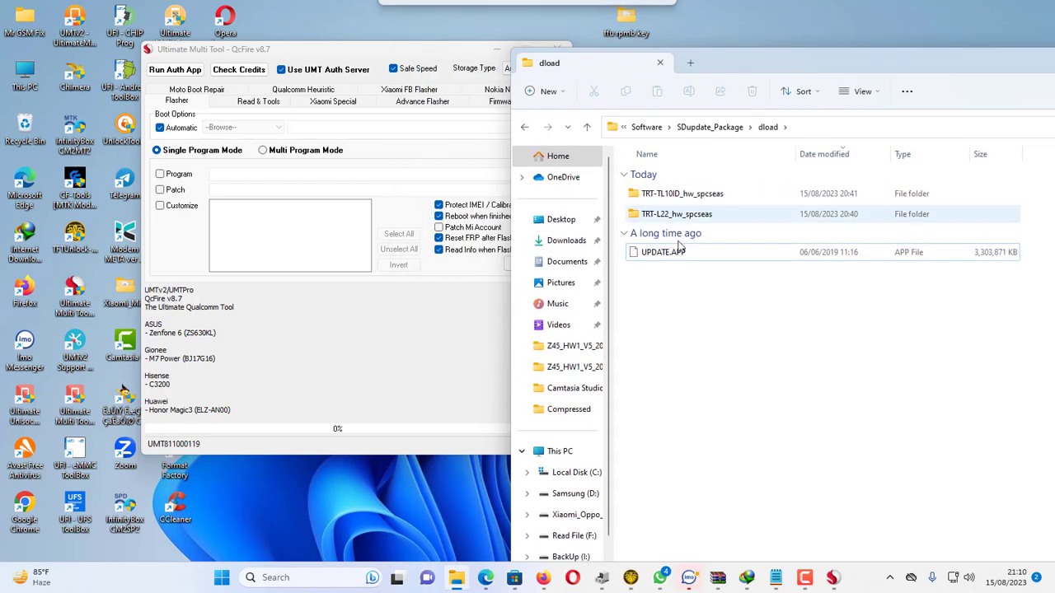
left_click_drag(748, 69, 797, 69)
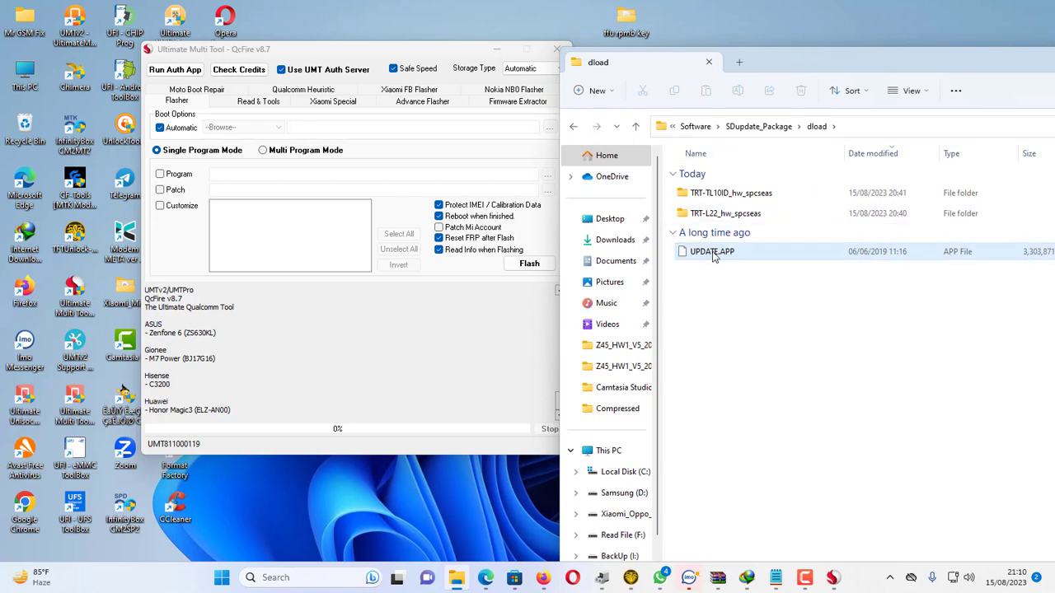
left_click(714, 254)
left_click_drag(482, 54, 397, 47)
left_click_drag(257, 53, 255, 48)
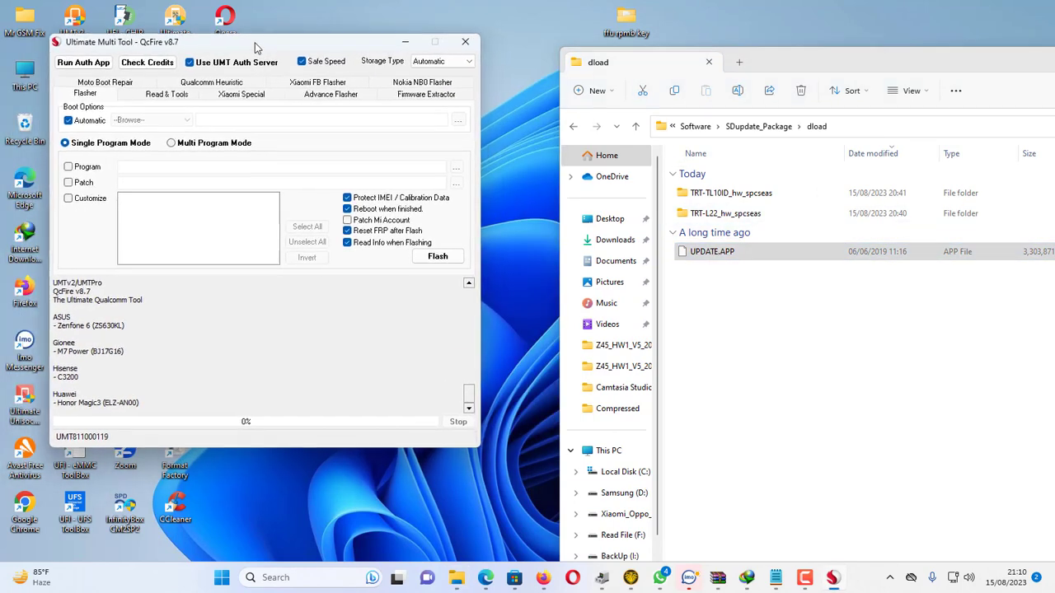
- Switch QcFire to its Firmware Extractor functions and point out UPDATE.APP in the dload folder without renaming it
left_click(405, 98)
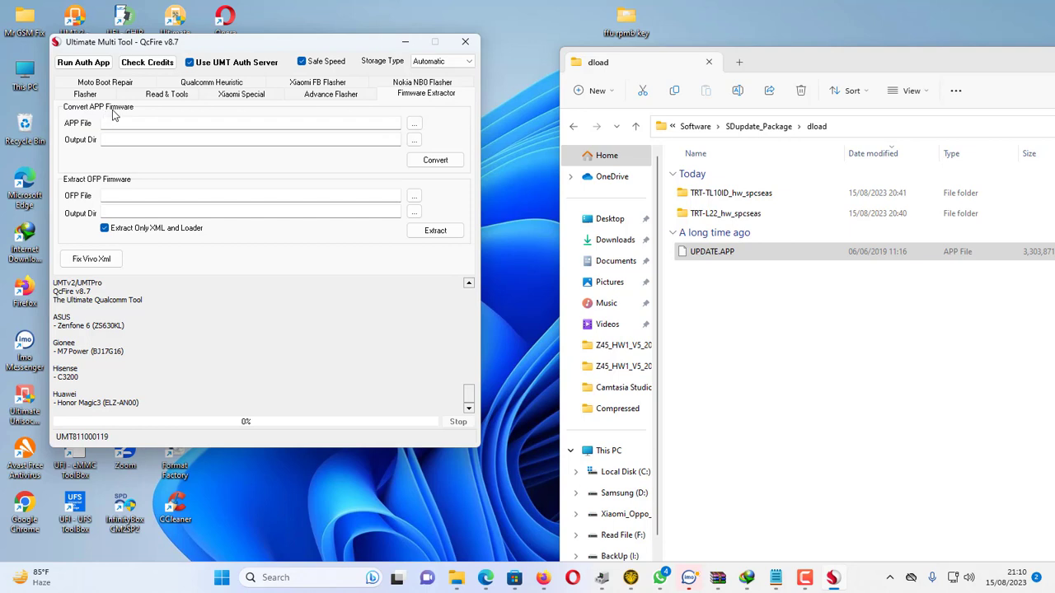
left_click(705, 257)
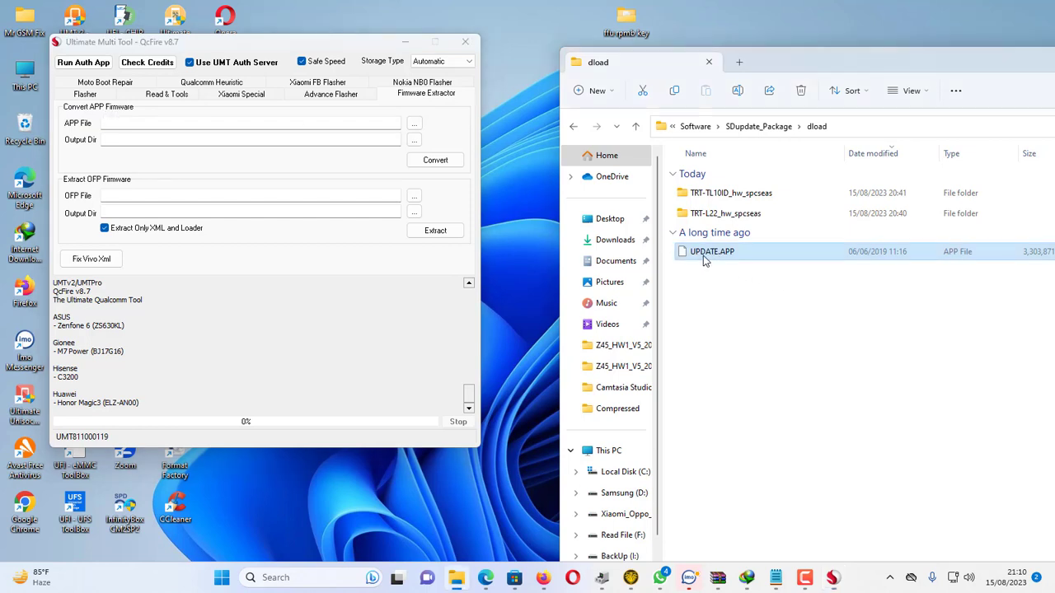
left_click(725, 257)
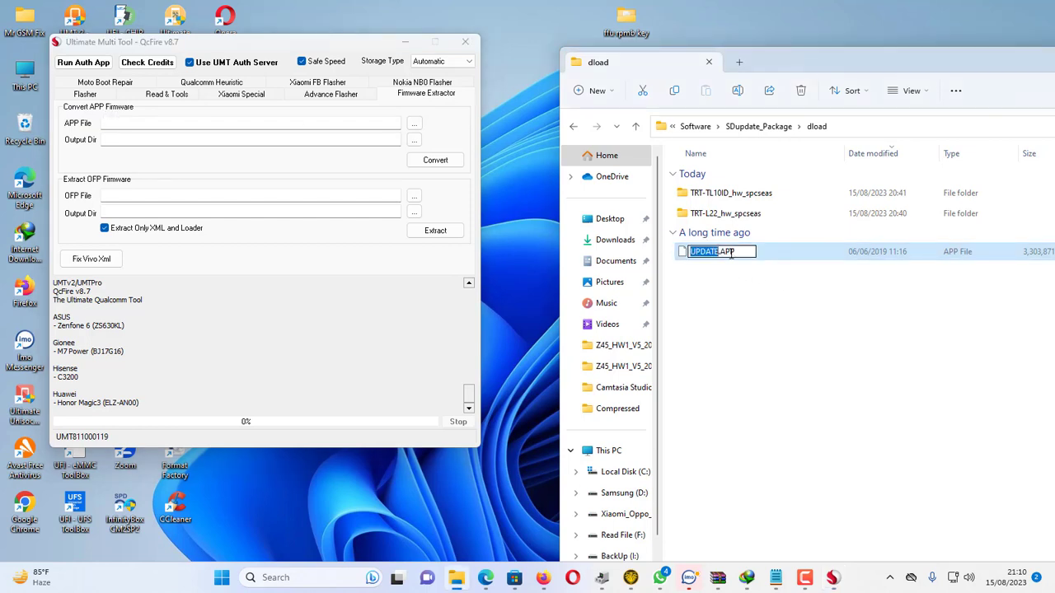
left_click(801, 366)
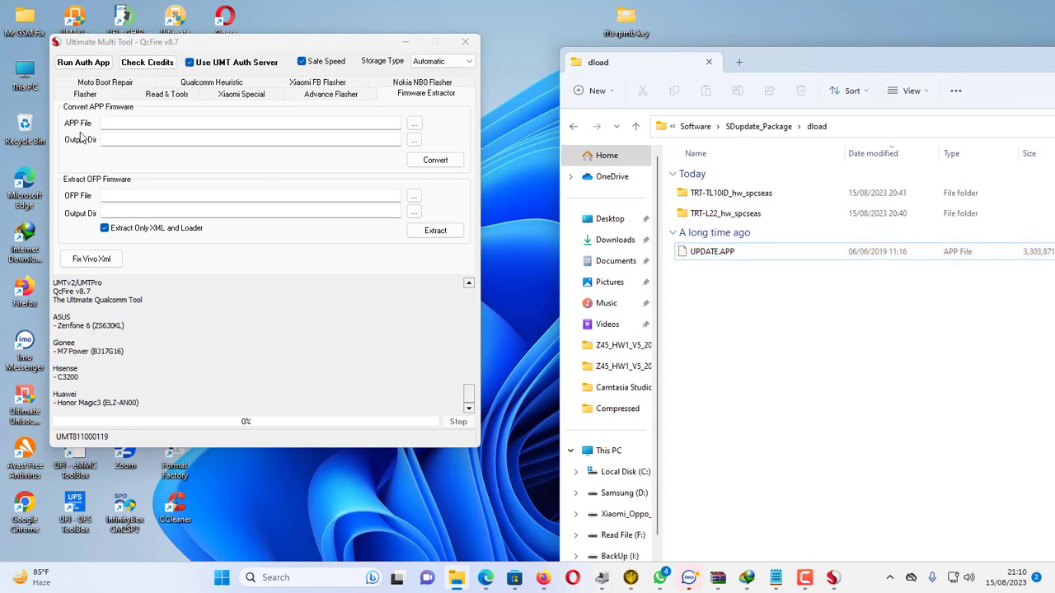
left_click(84, 127)
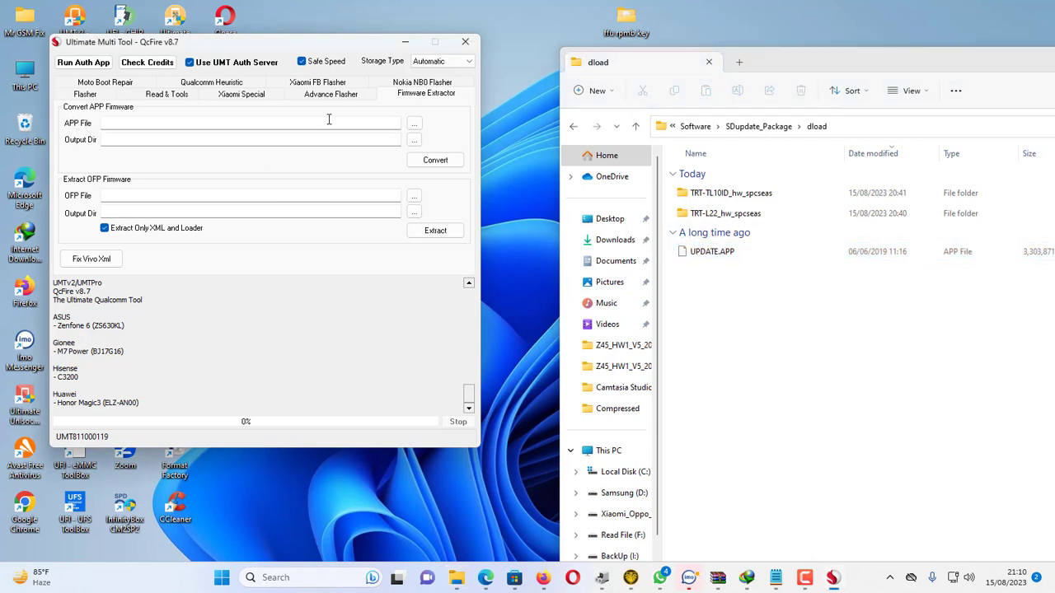
- Copy the dload folder's path and use it to load UPDATE.APP as the APP file for the firmware conversion
left_click(865, 126)
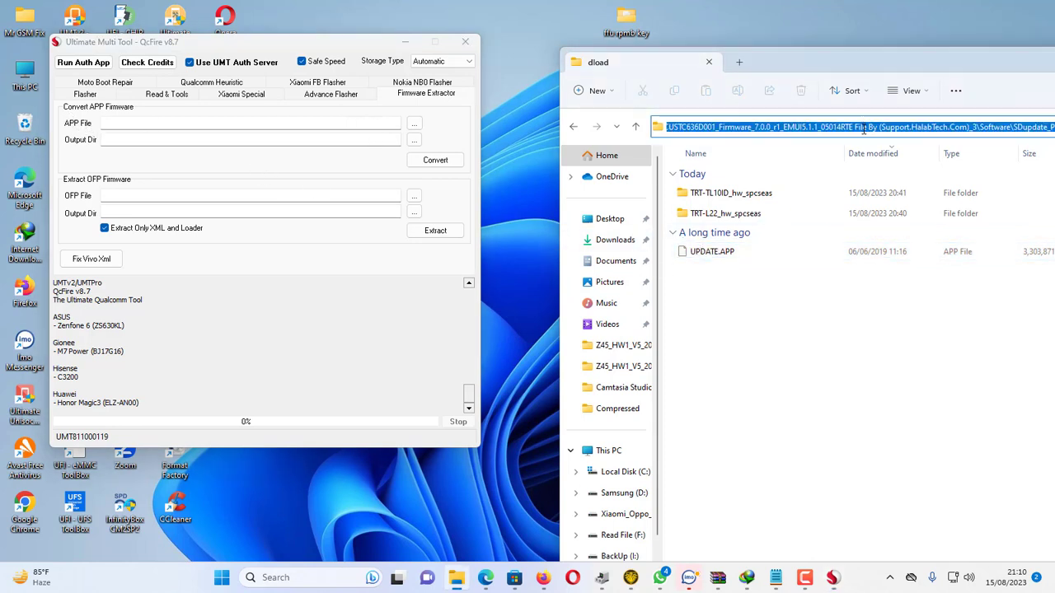
right_click(866, 130)
left_click(897, 173)
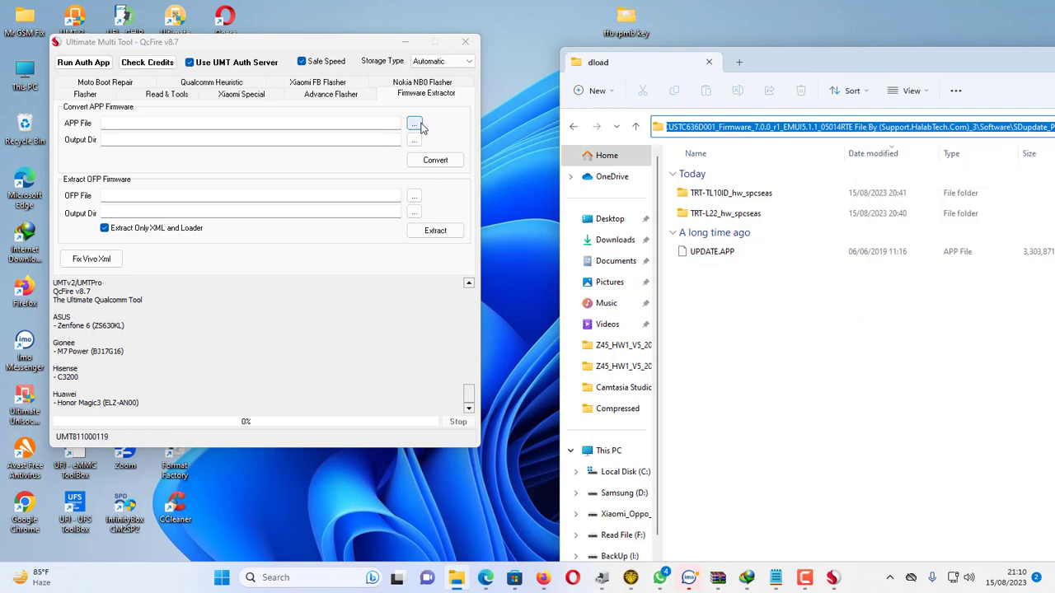
left_click(415, 123)
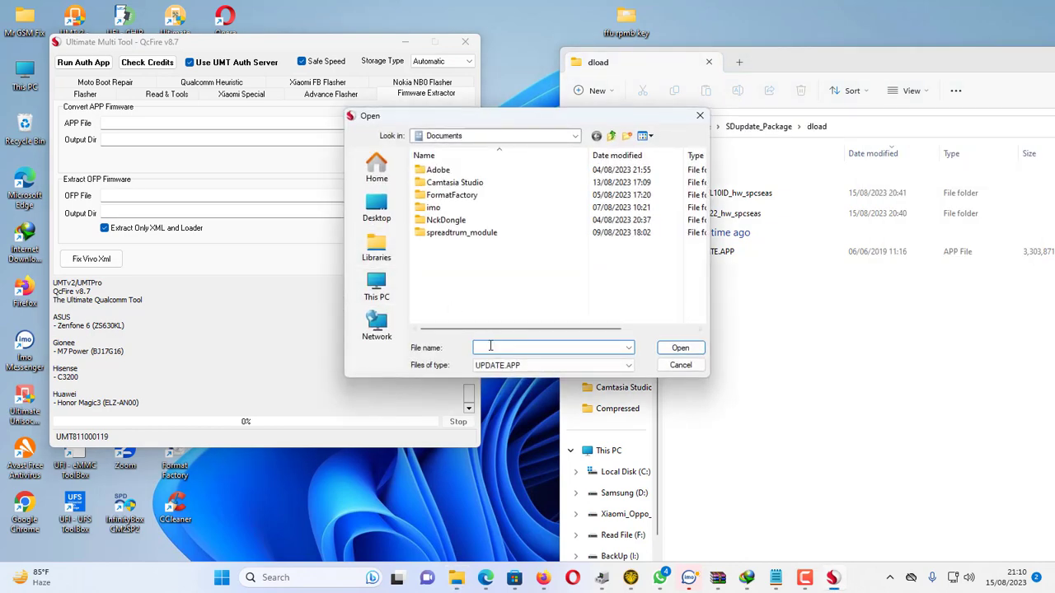
right_click(490, 347)
left_click(523, 403)
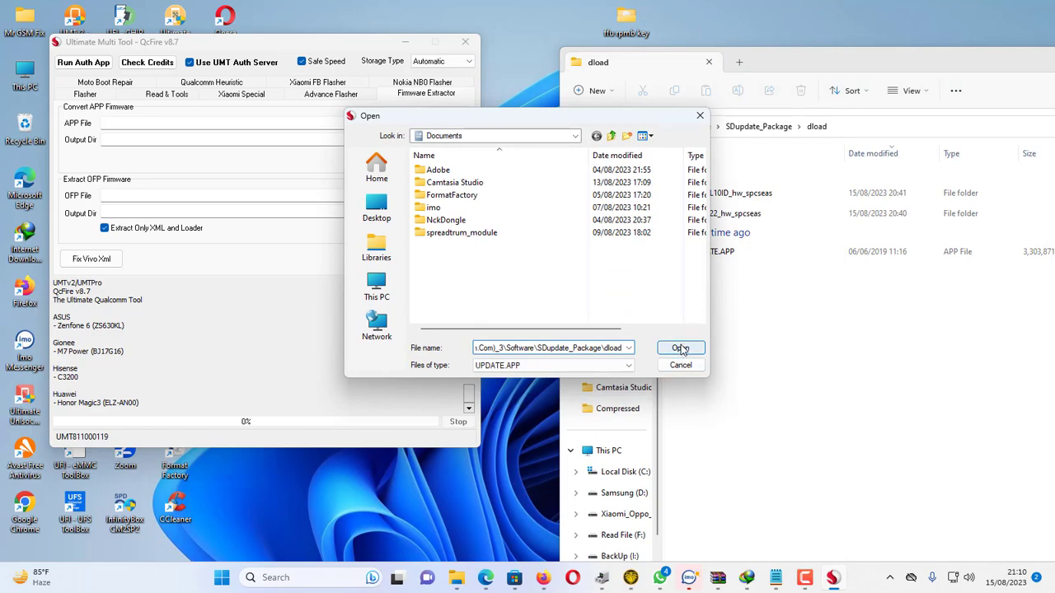
left_click(679, 348)
double_click(467, 226)
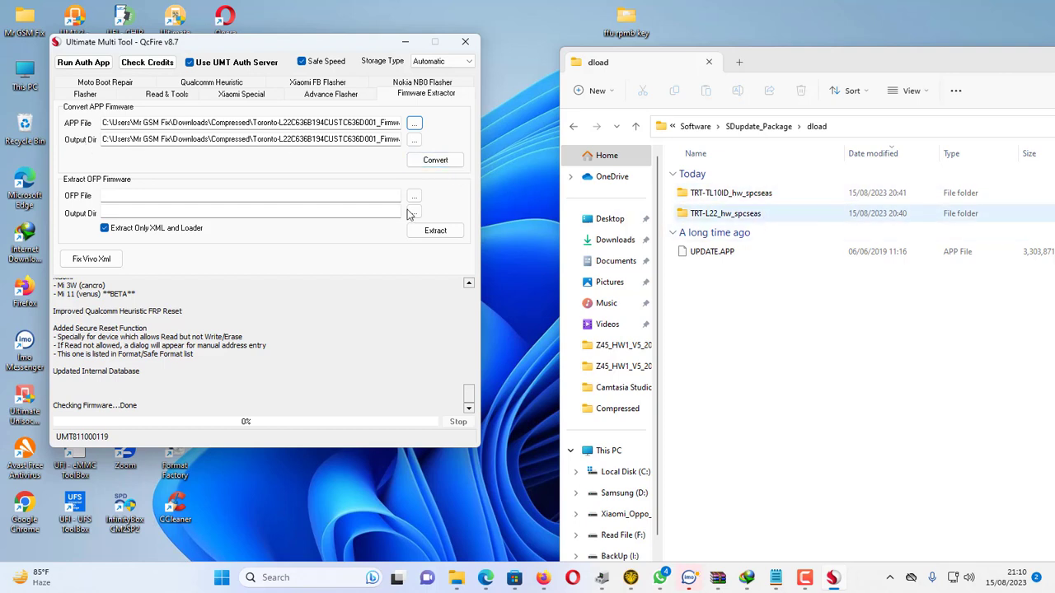
- Start converting the APP firmware and select the Extracted output folder inside dload
right_click(515, 28)
left_click(790, 8)
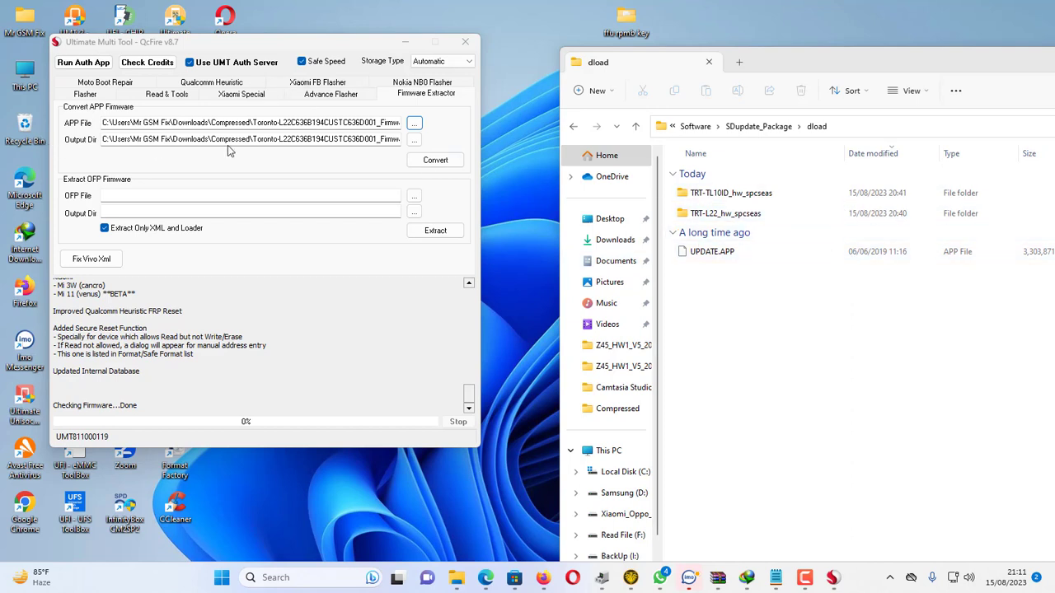
left_click(435, 160)
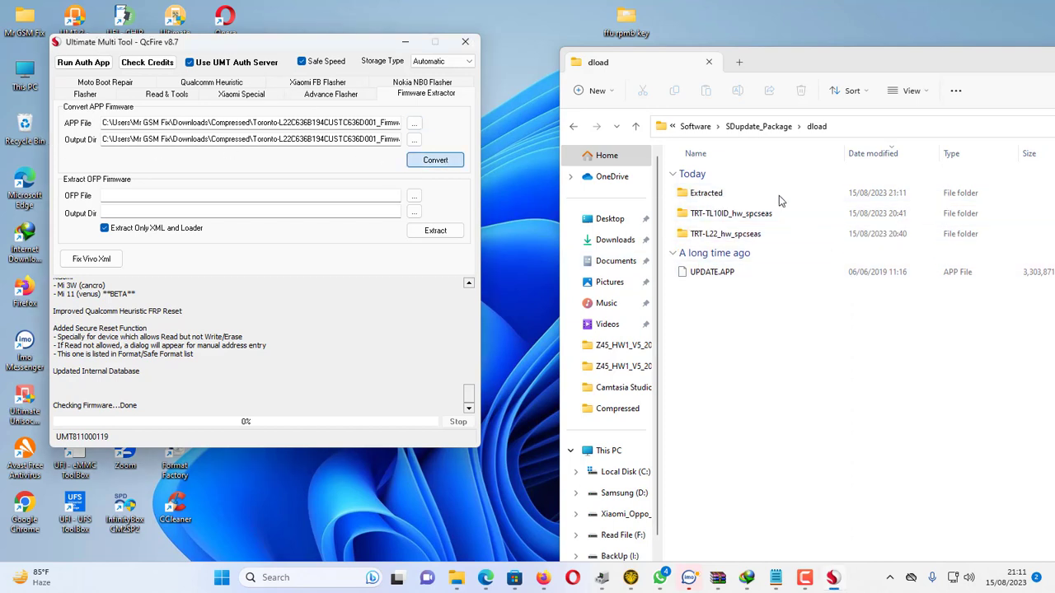
left_click(723, 196)
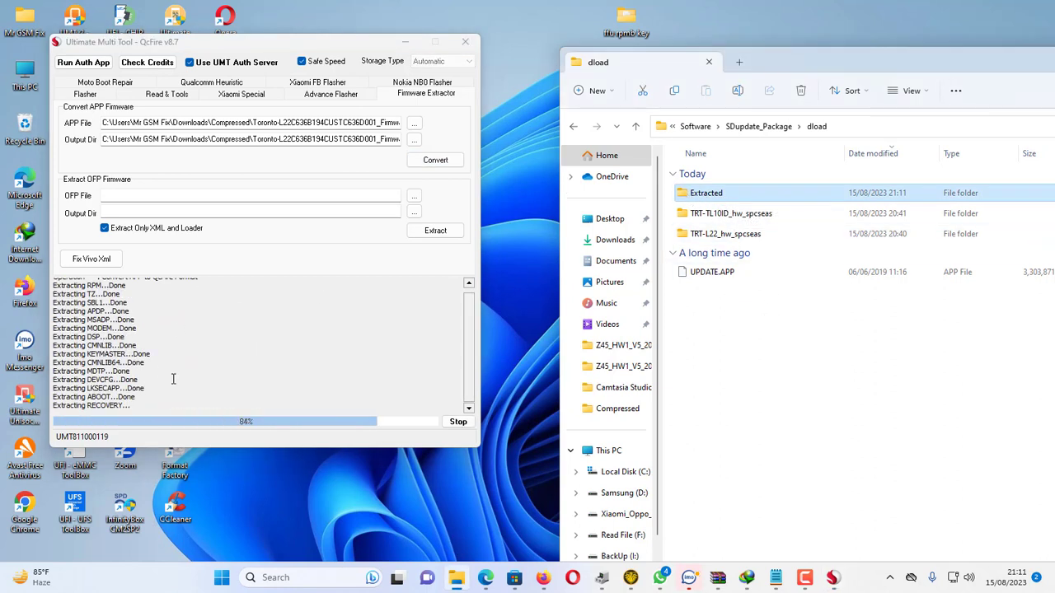
- Follow the conversion log in QcFire and open the Extracted folder to examine the image files being written
left_click(119, 375)
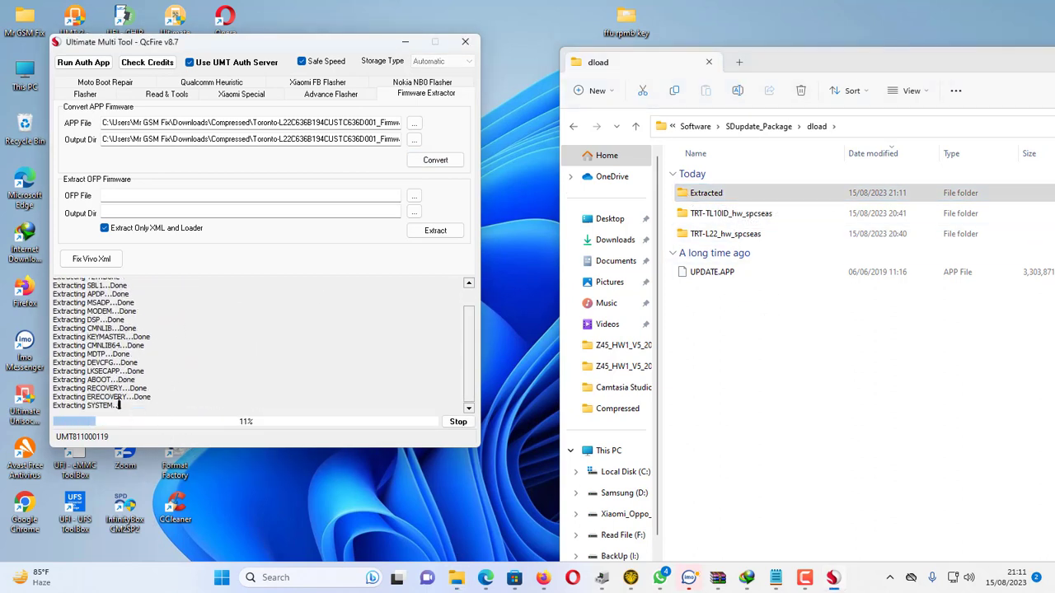
left_click_drag(117, 404, 50, 283)
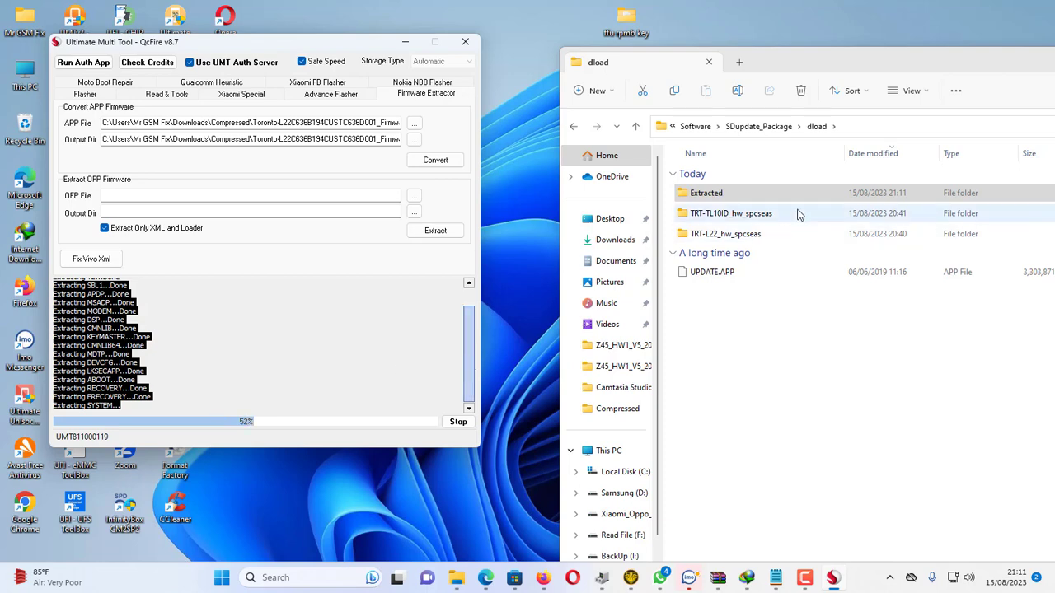
double_click(706, 191)
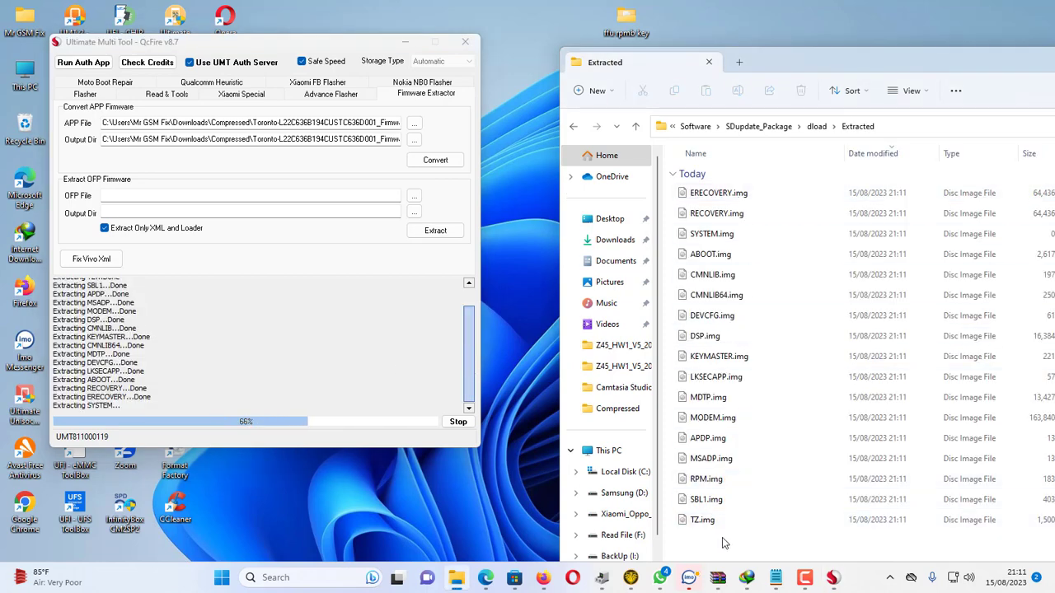
left_click(88, 409)
key("ctrl+a")
left_click(277, 362)
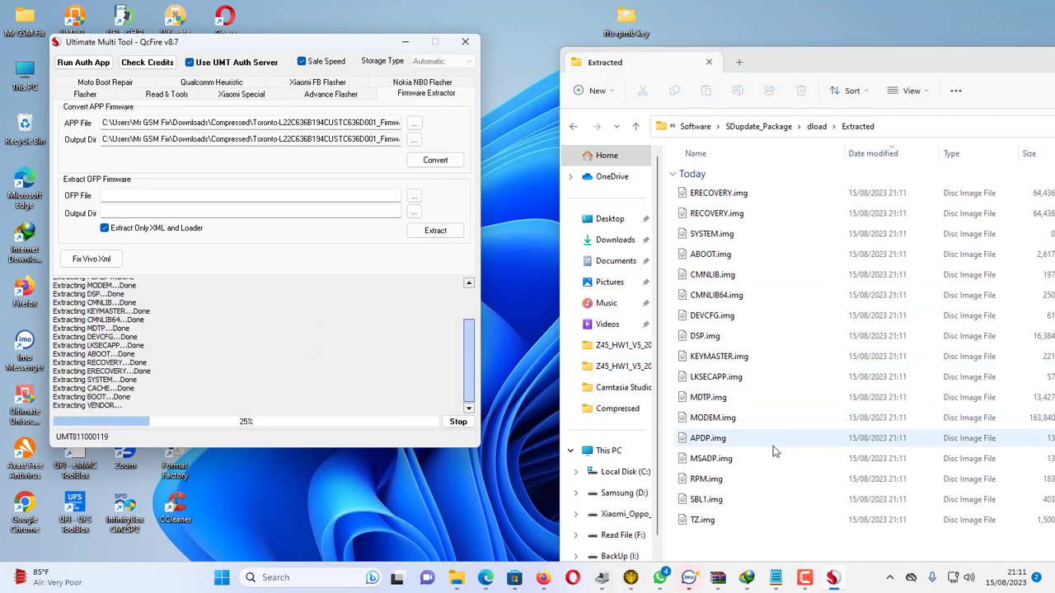
left_click_drag(933, 63, 887, 27)
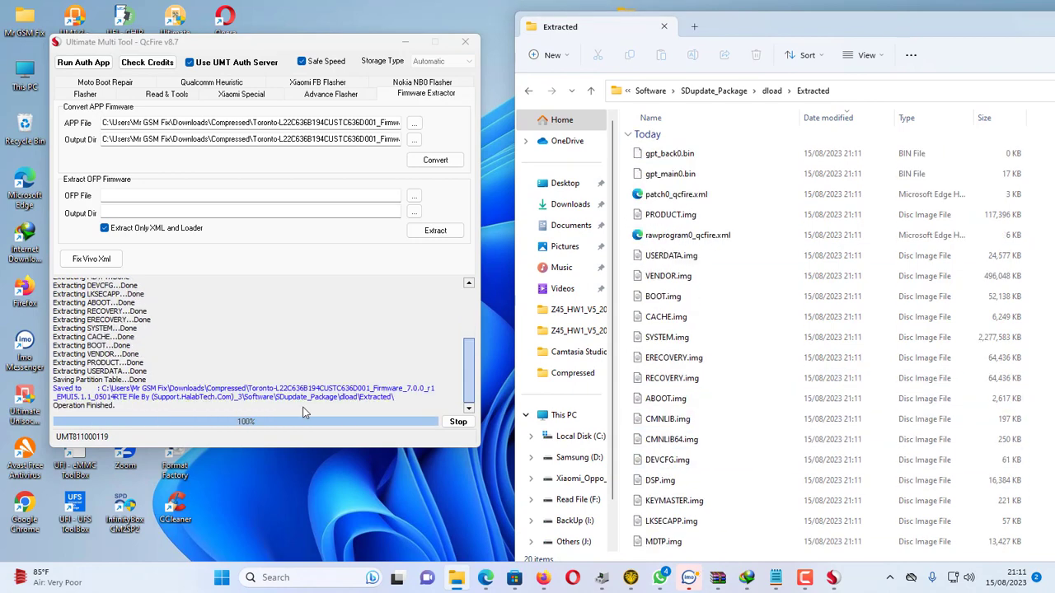
- Review the save location and closing lines in the conversion log, and look through the Extracted folder's file list
left_click(82, 392)
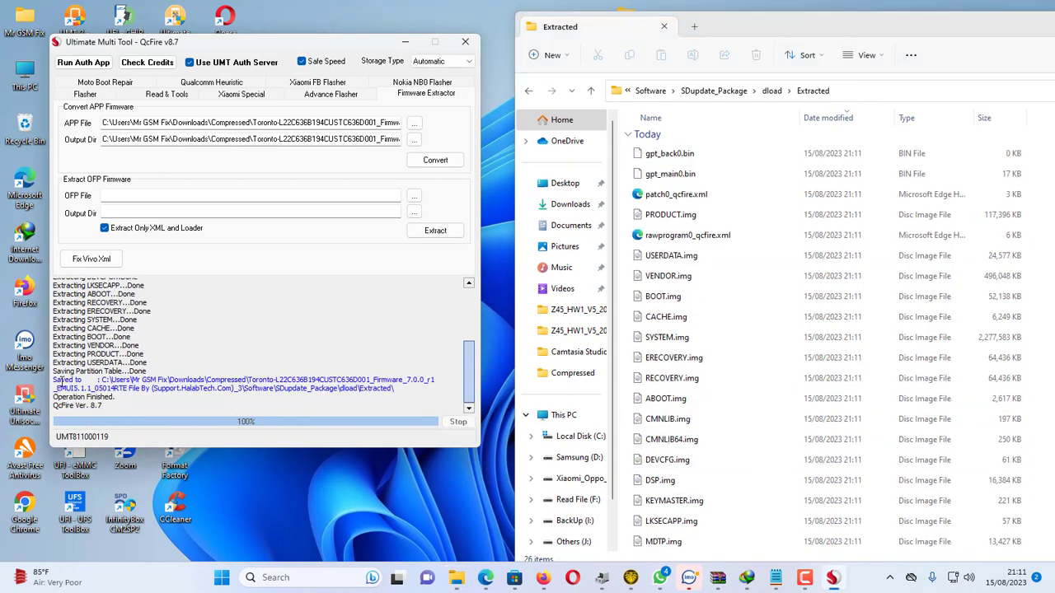
left_click_drag(60, 379, 259, 403)
left_click(259, 341)
left_click_drag(123, 403, 78, 397)
scroll(702, 318, "down", 2)
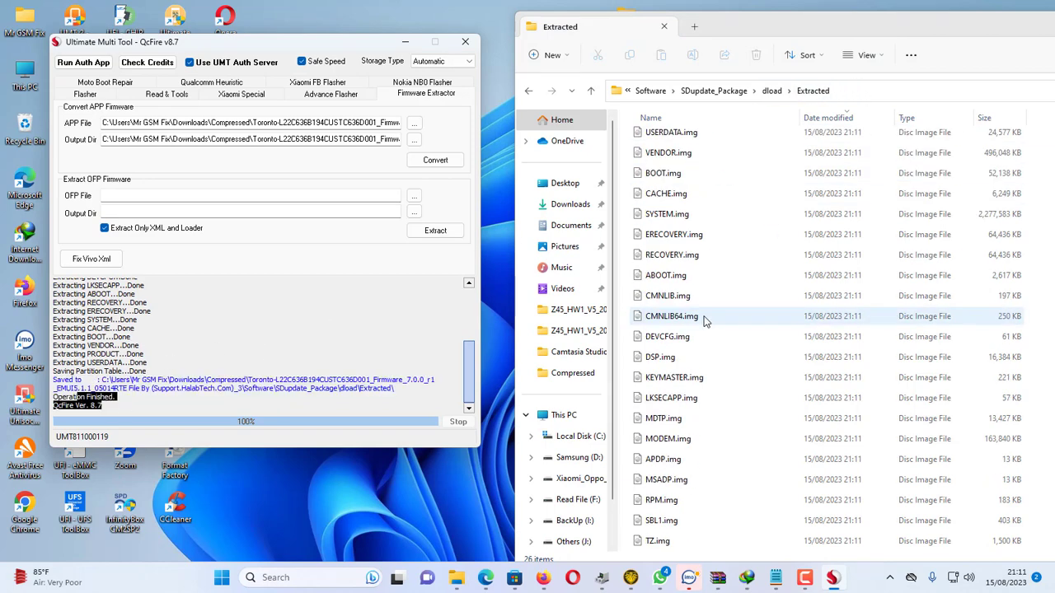
scroll(711, 297, "up", 3)
- Compare UPDATE.APP in the dload folder with the Extracted folder's files, and select rawprogram0_qcfire.xml
left_click(590, 93)
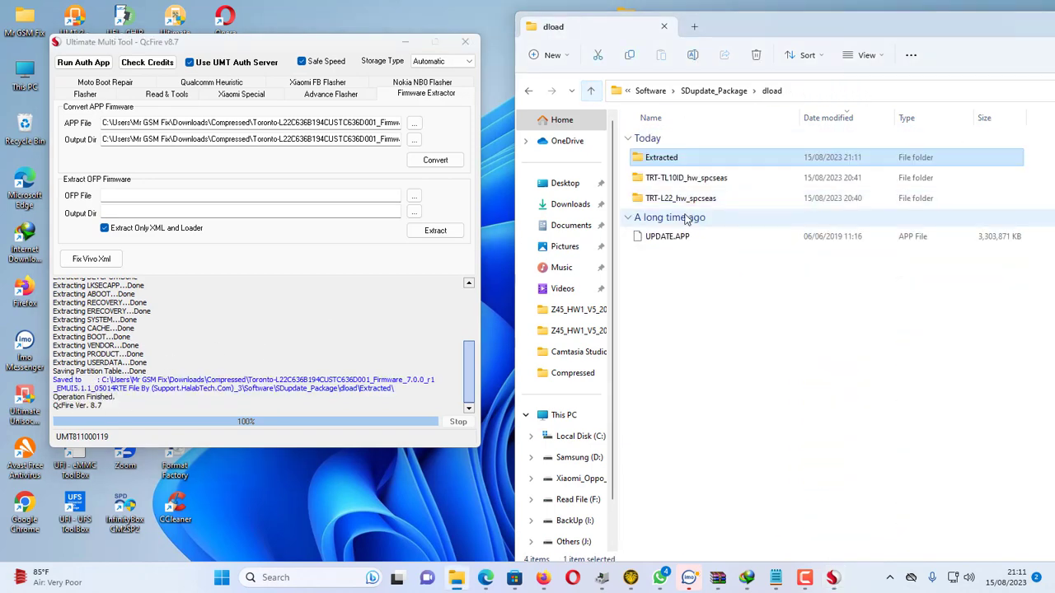
left_click(682, 241)
double_click(661, 158)
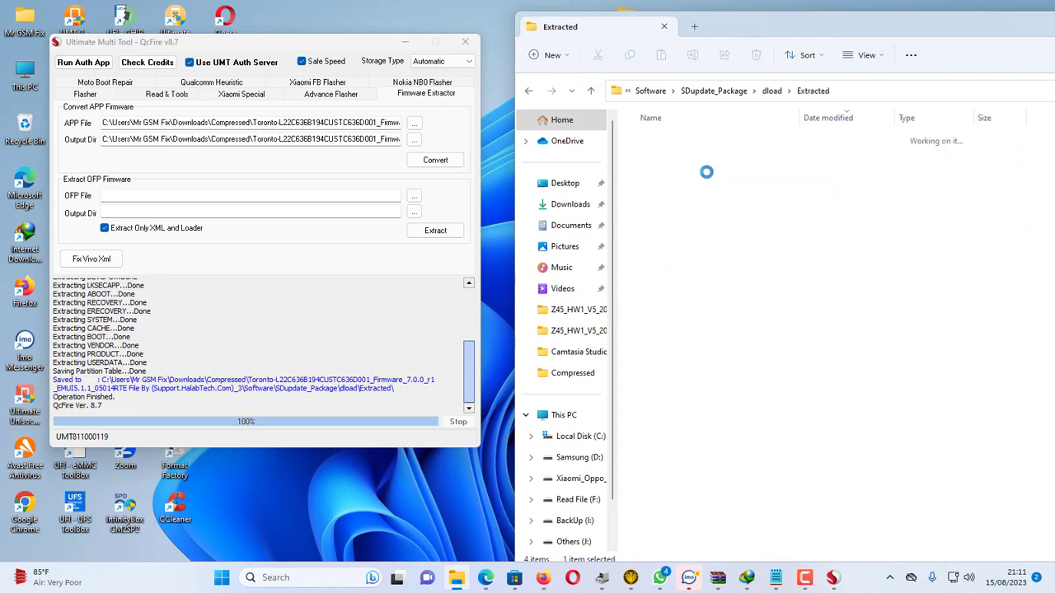
scroll(704, 352, "down", 2)
scroll(704, 346, "up", 2)
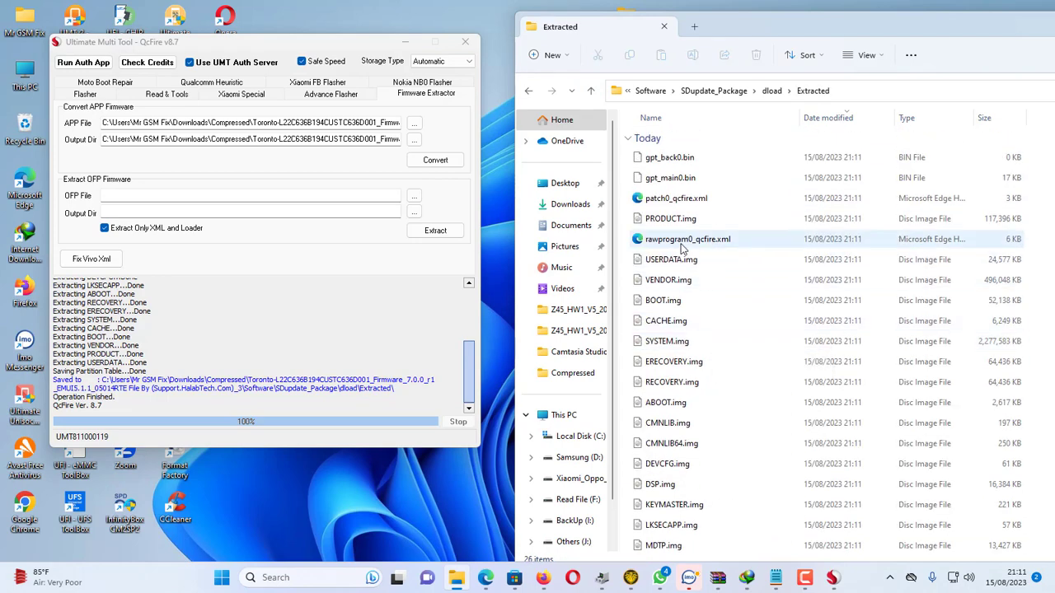
left_click(700, 248)
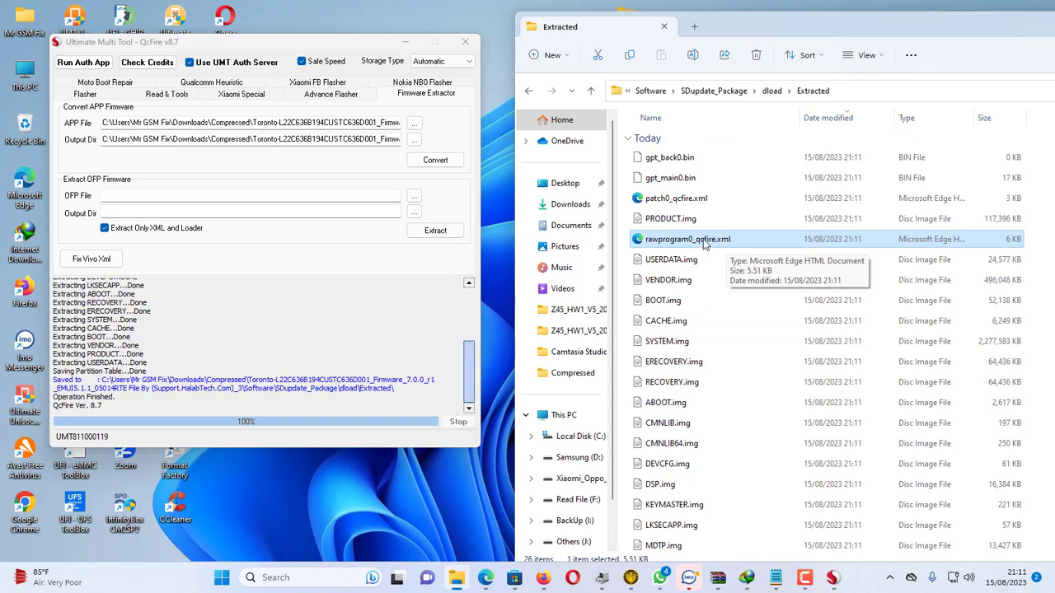
- Copy the Extracted folder's path, and enable the Program option in QcFire's Flasher functions
left_click(871, 91)
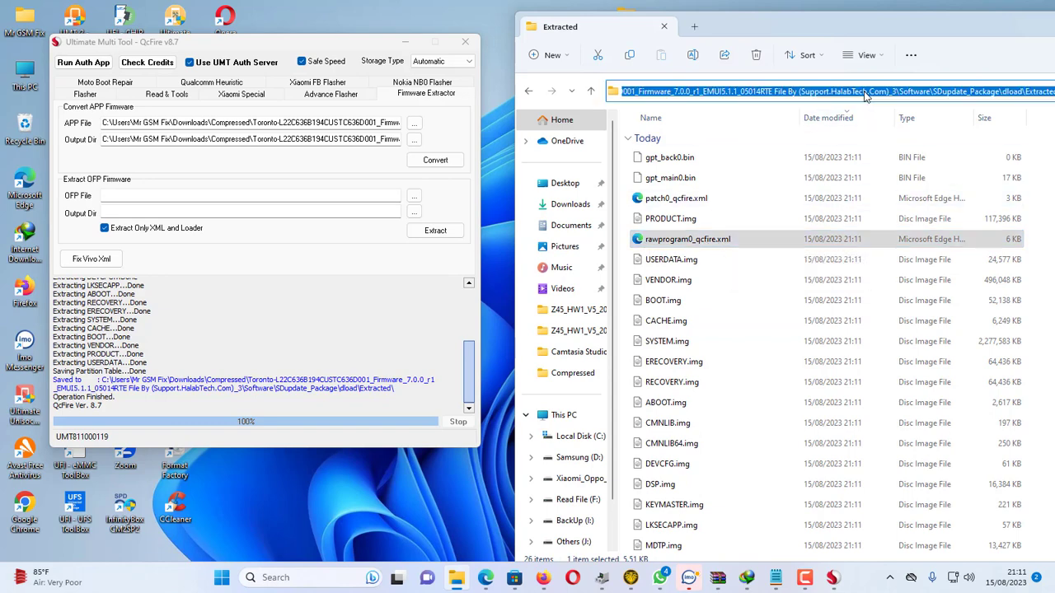
right_click(866, 92)
left_click(890, 135)
left_click_drag(355, 46, 385, 17)
left_click(115, 65)
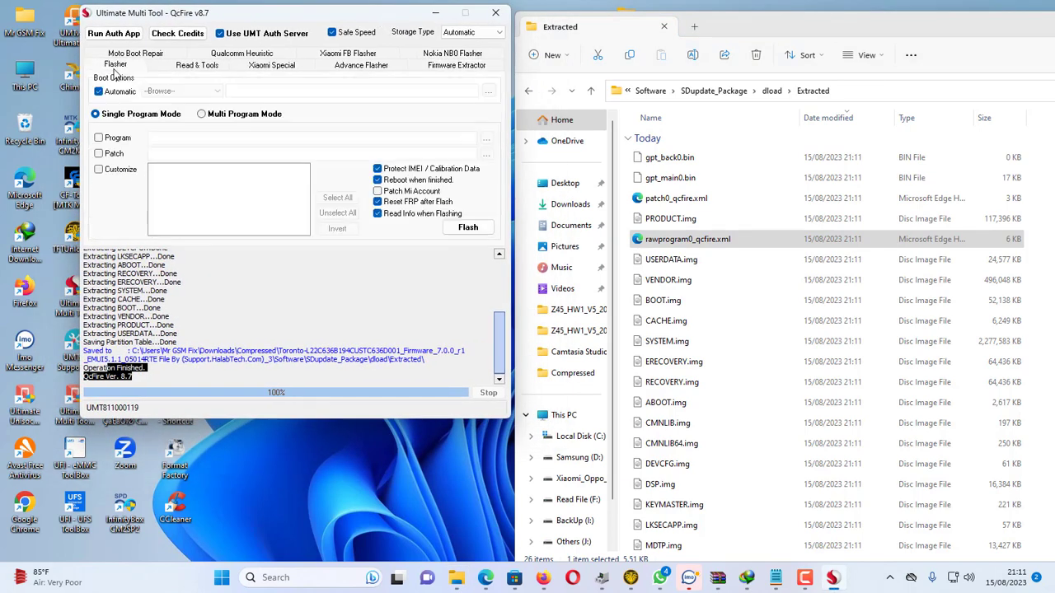
left_click(98, 138)
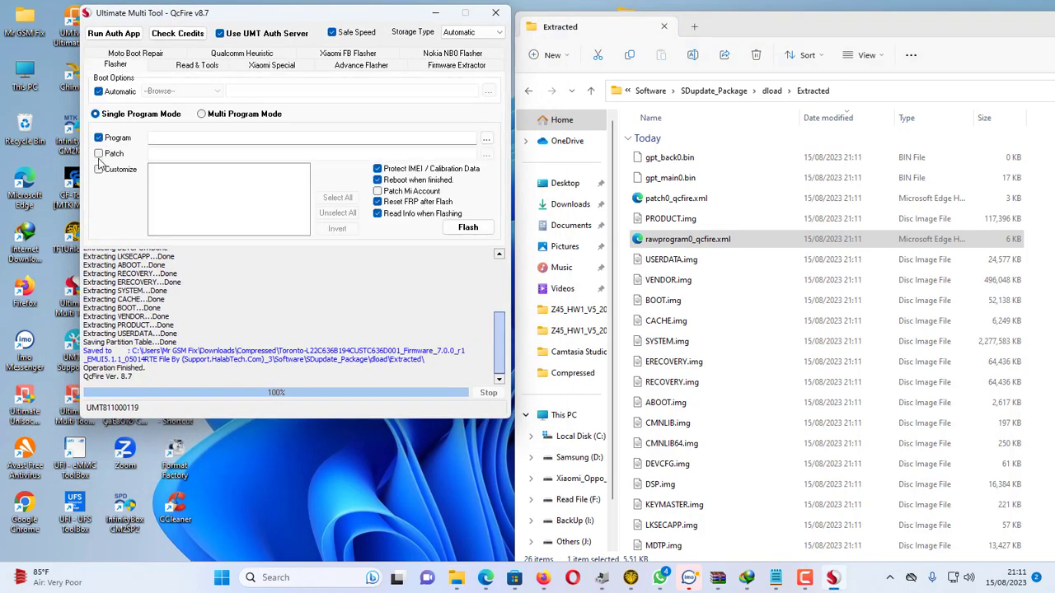
- Enable the Patch option and load rawprogram0_qcfire.xml from the copied Extracted path as the Program file
left_click(486, 146)
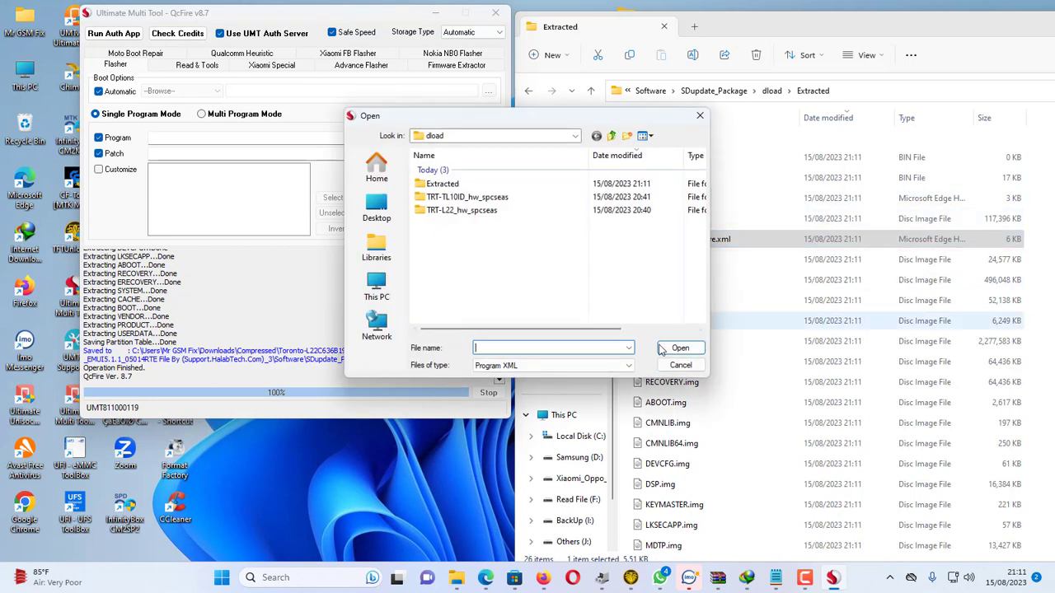
right_click(561, 348)
left_click(600, 400)
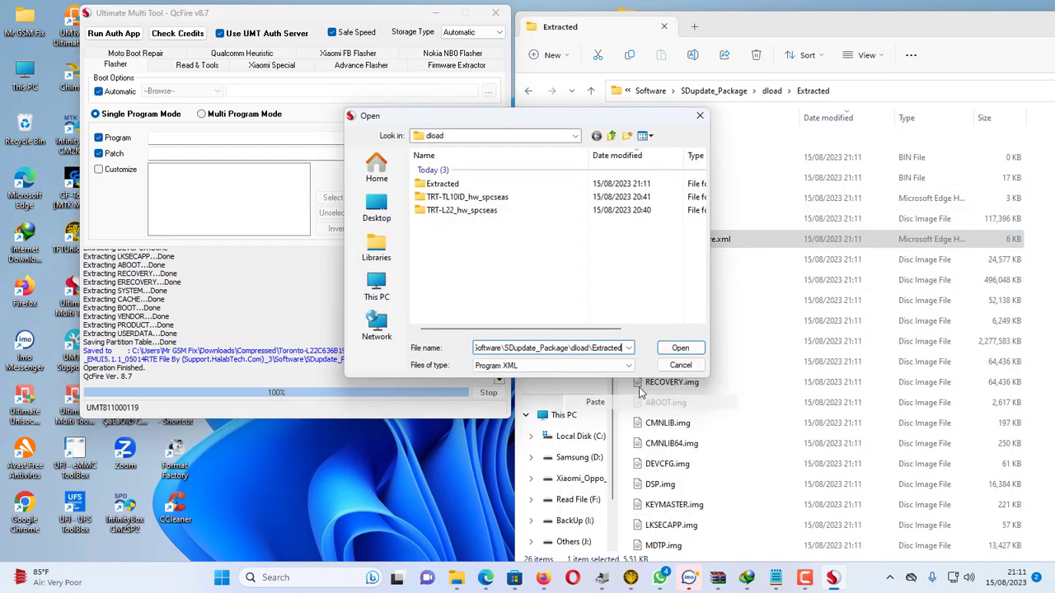
left_click(679, 348)
left_click(488, 186)
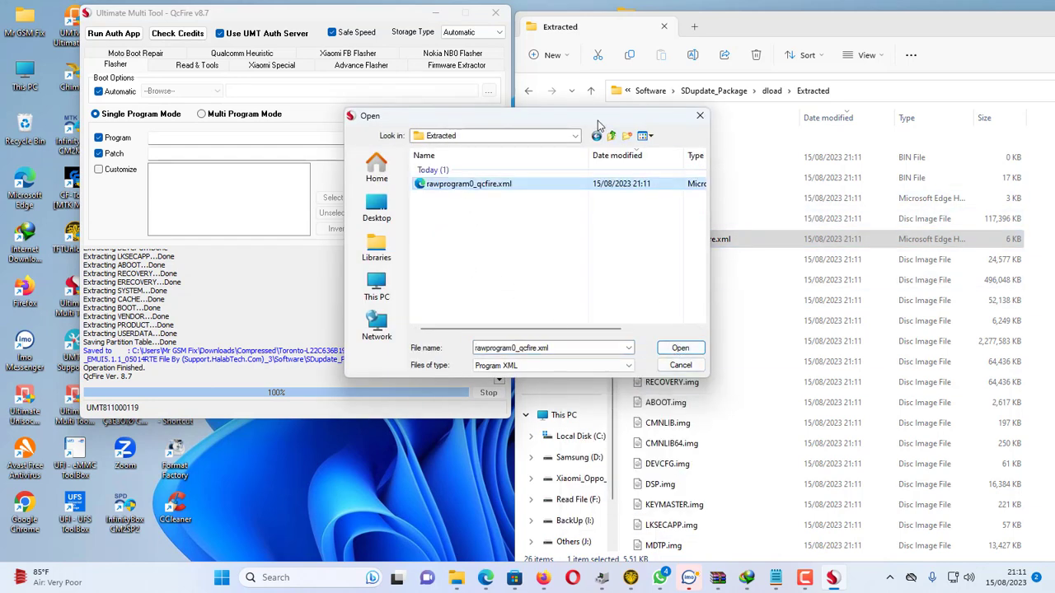
left_click_drag(597, 119, 282, 78)
left_click(710, 238)
left_click(394, 363)
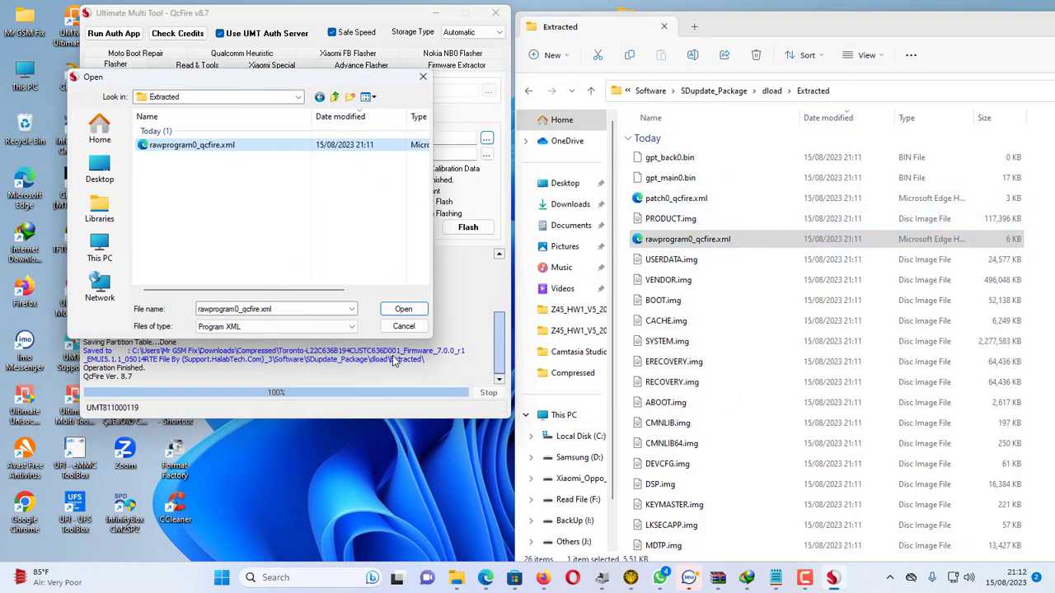
left_click(404, 310)
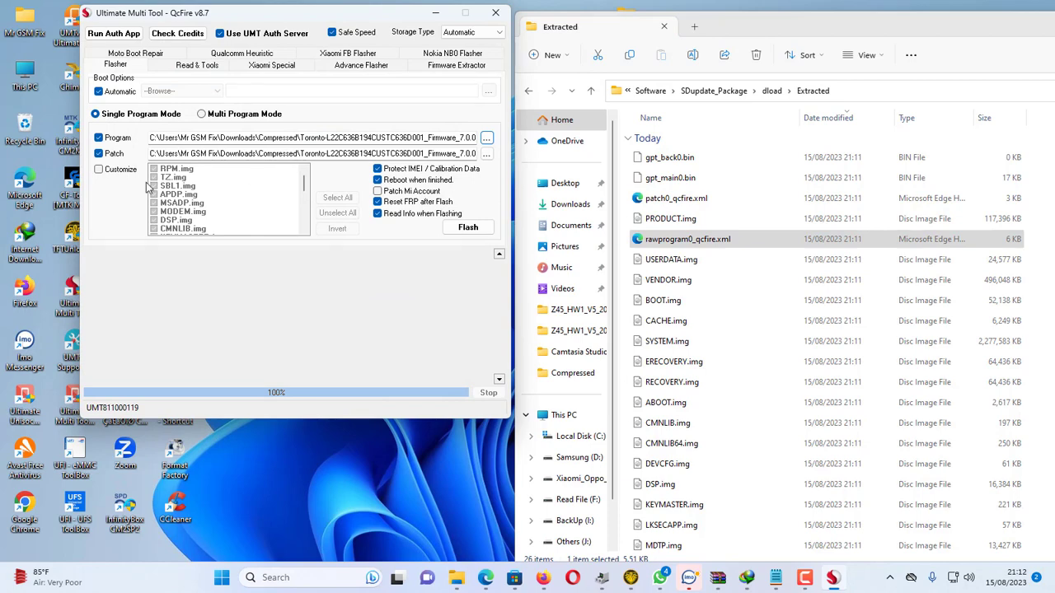
- Enable the Customize option to review the partition files to flash, and disable it again
left_click(98, 171)
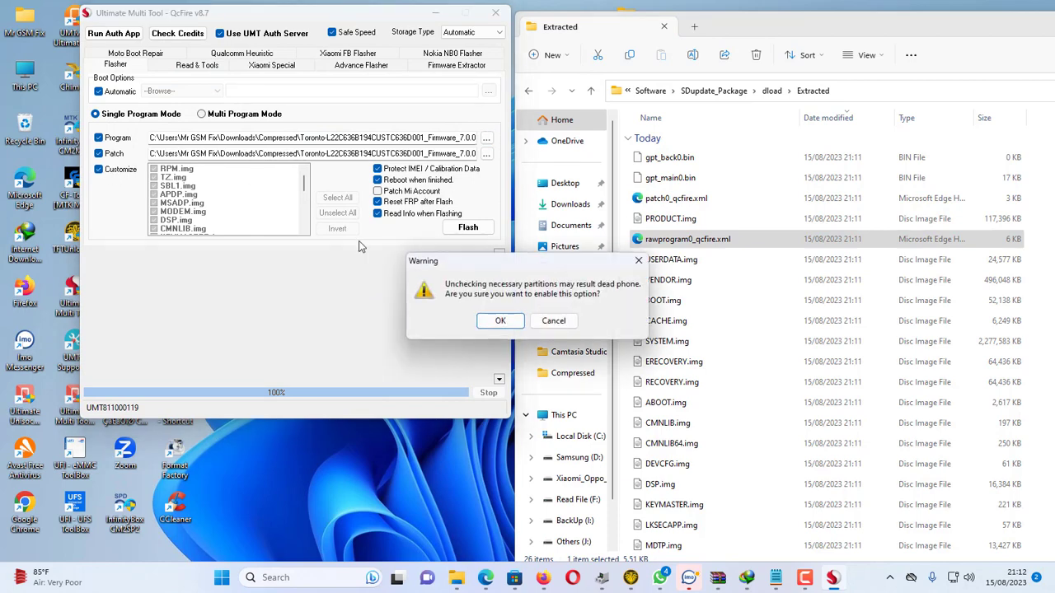
left_click(493, 321)
left_click_drag(303, 185, 304, 225)
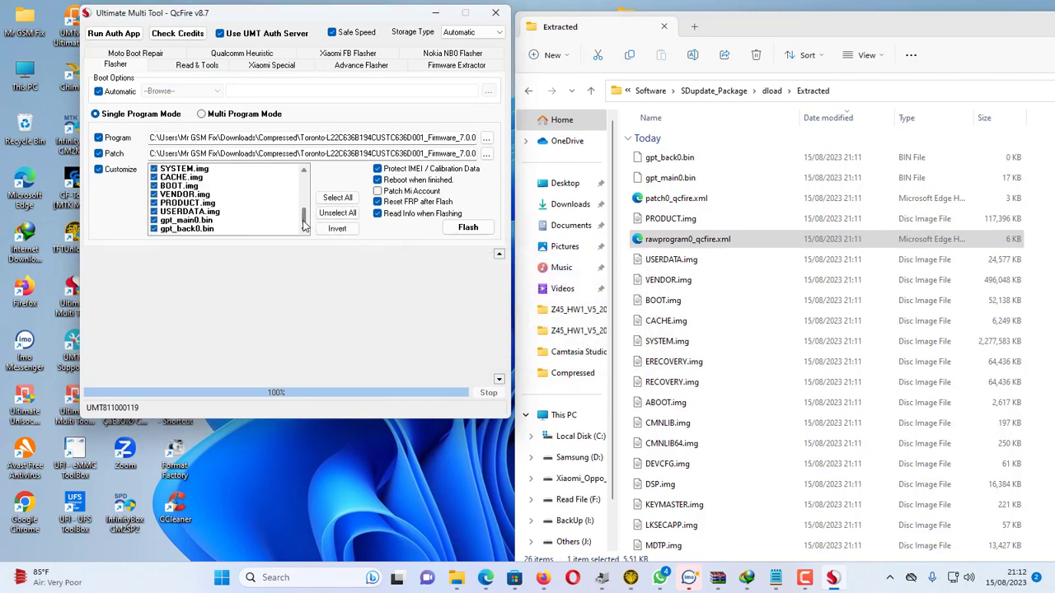
left_click(100, 171)
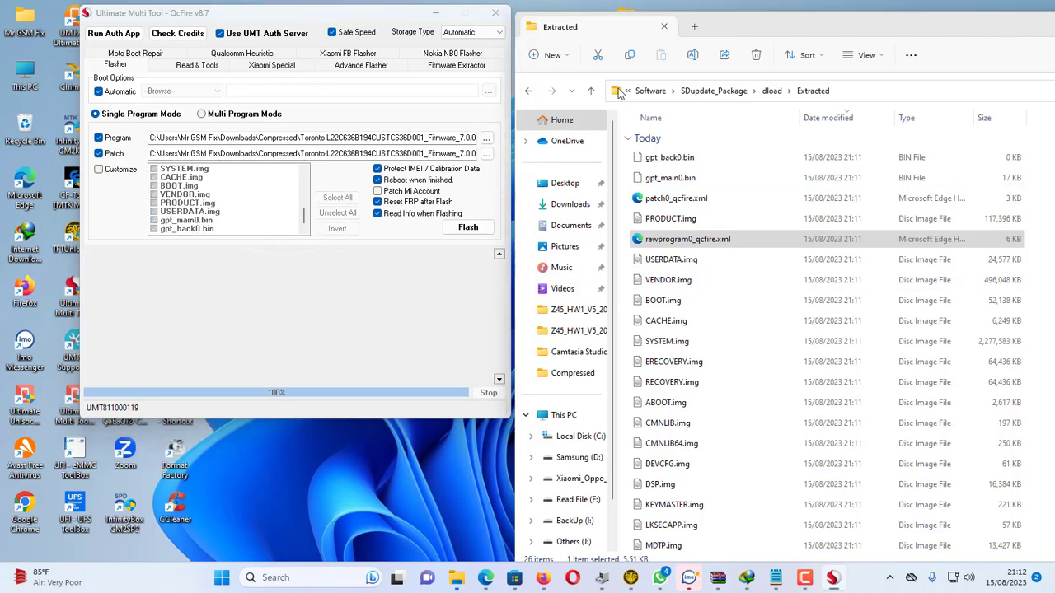
- Place Device Manager beside the QcFire window so the Qualcomm HS-USB QDLoader 9008 port can be checked
left_click_drag(1018, 25, 701, 119)
left_click(732, 102)
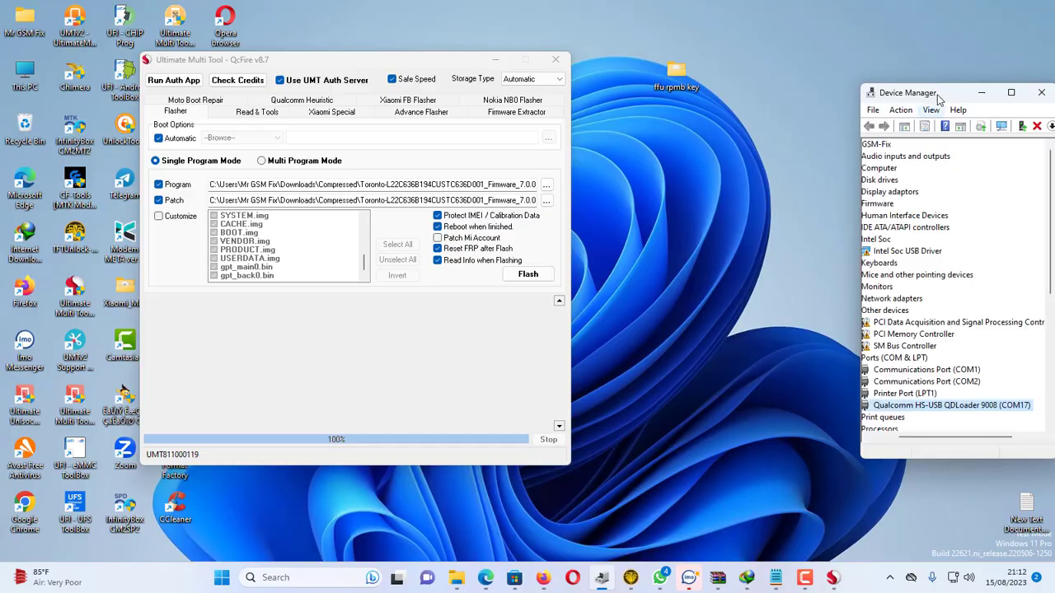
left_click_drag(901, 88, 870, 47)
left_click_drag(846, 398, 834, 398)
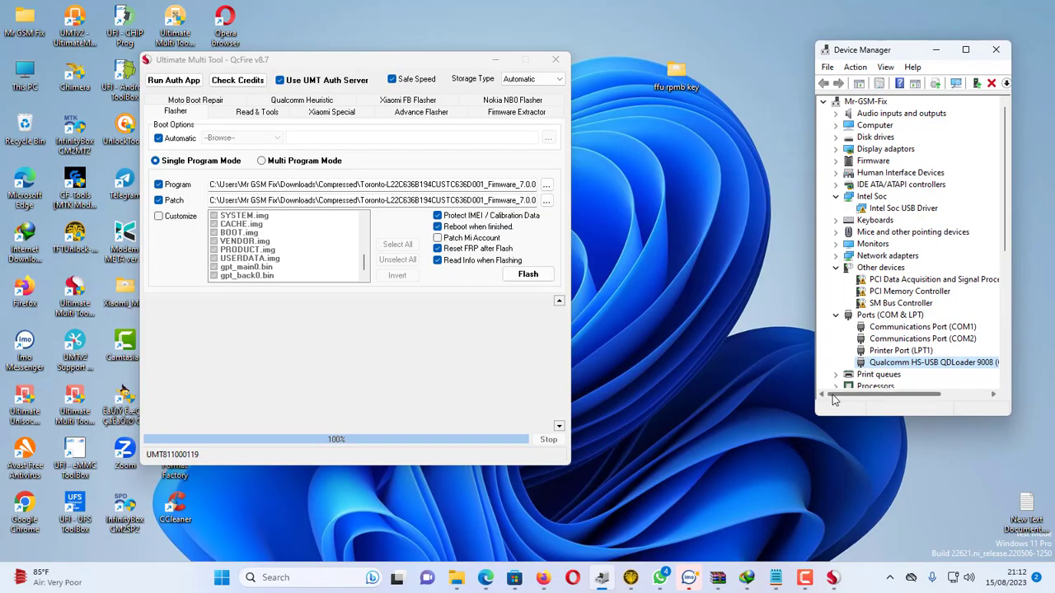